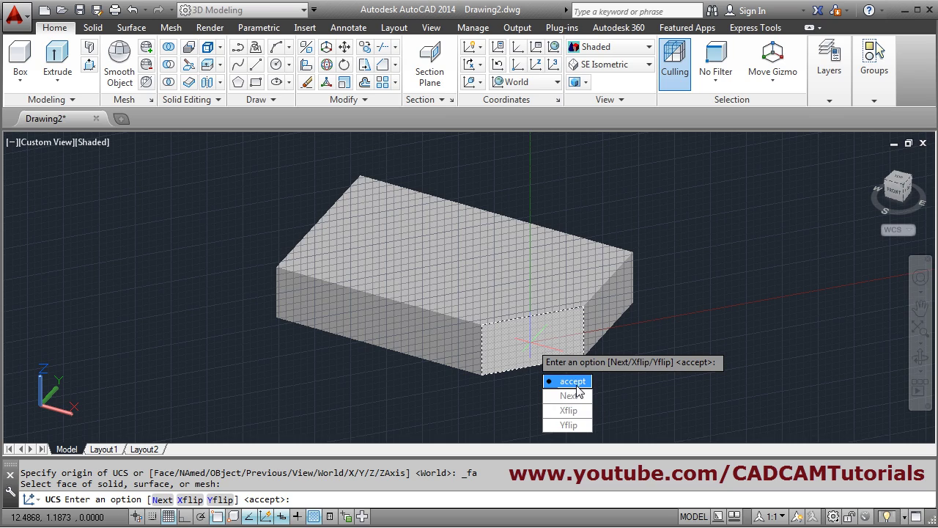
Step: Align the UCS with the block's chamfered corner face and draw a circle centred on that face
left_click(576, 386)
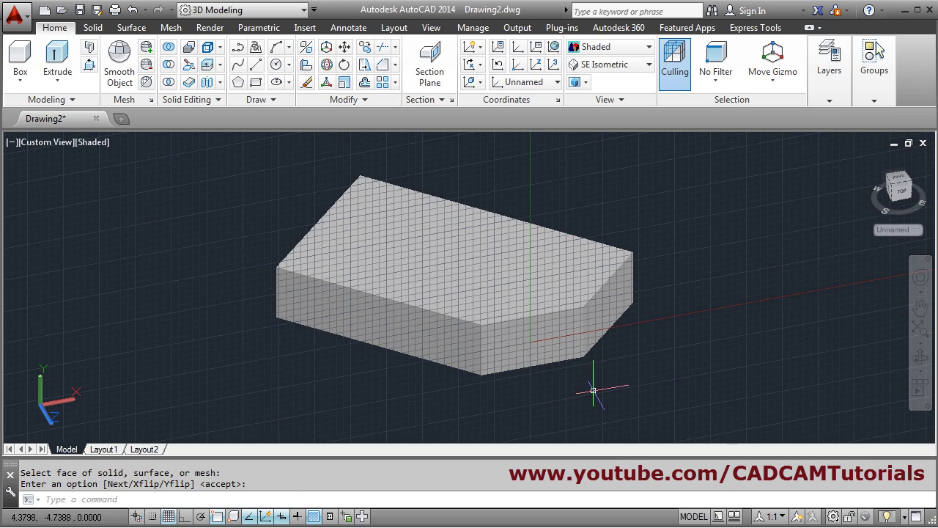
middle_click_drag(442, 324, 454, 344, "shift")
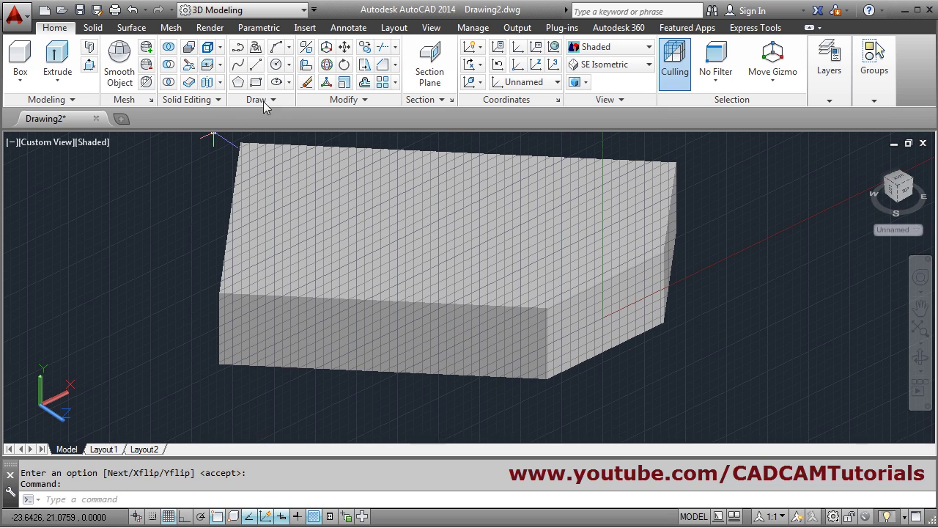
left_click(277, 64)
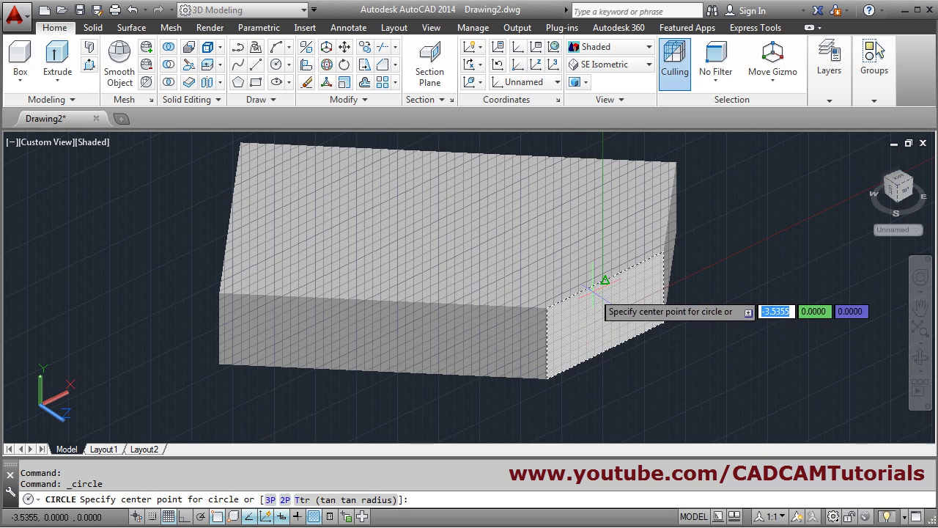
left_click(604, 283)
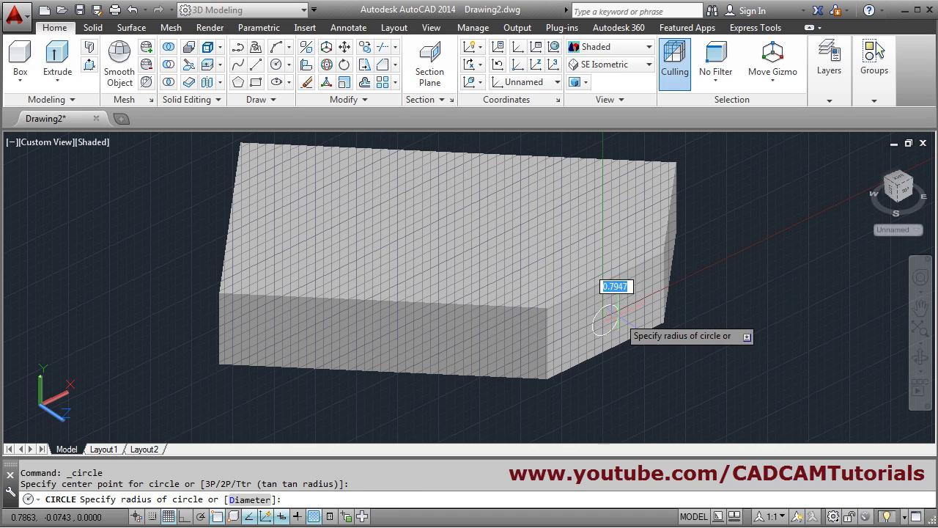
left_click(627, 312)
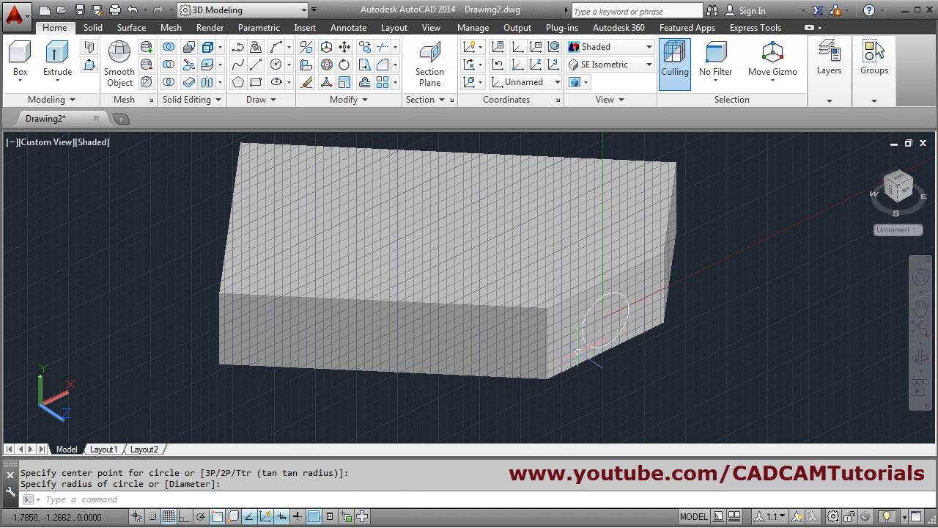
Step: Presspull the circle outward from the chamfered face into a long cylinder
left_click(89, 66)
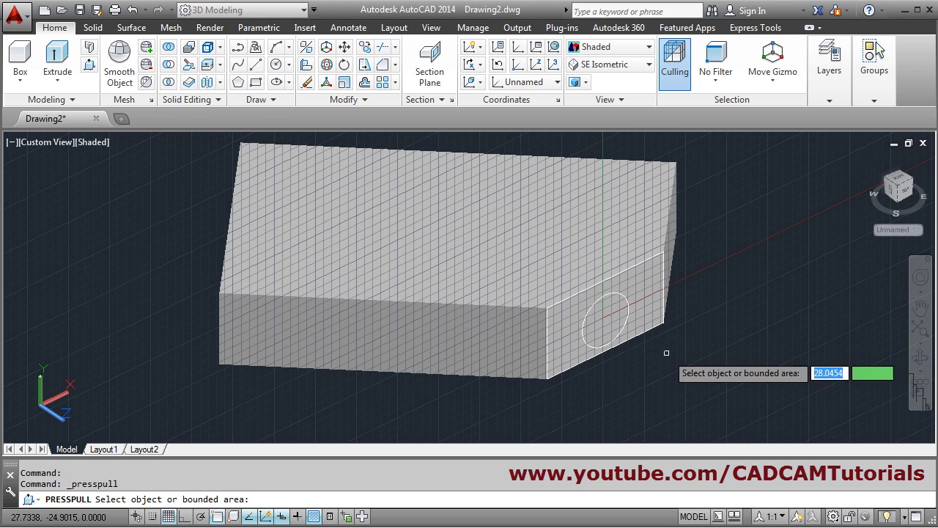
left_click(606, 320)
left_click(707, 403)
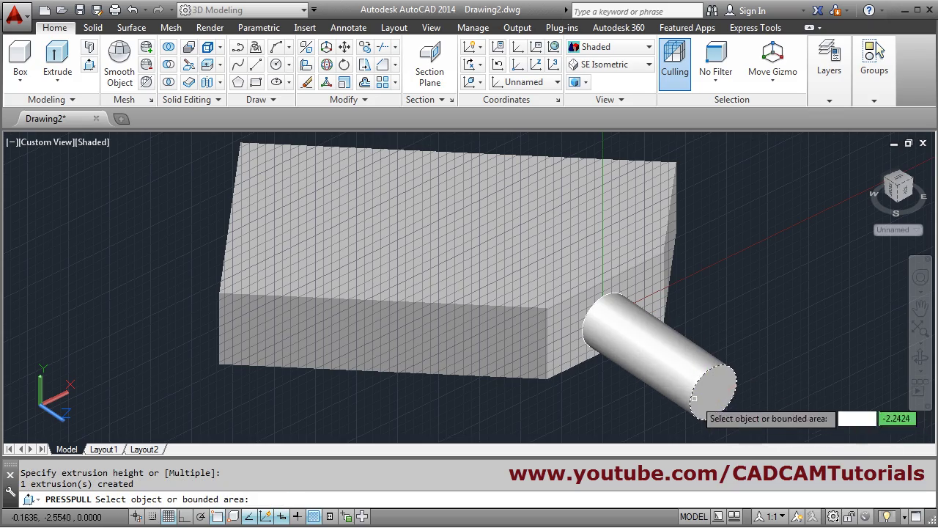
middle_click_drag(590, 350, 442, 317, "shift")
middle_click_drag(711, 383, 629, 374, "shift")
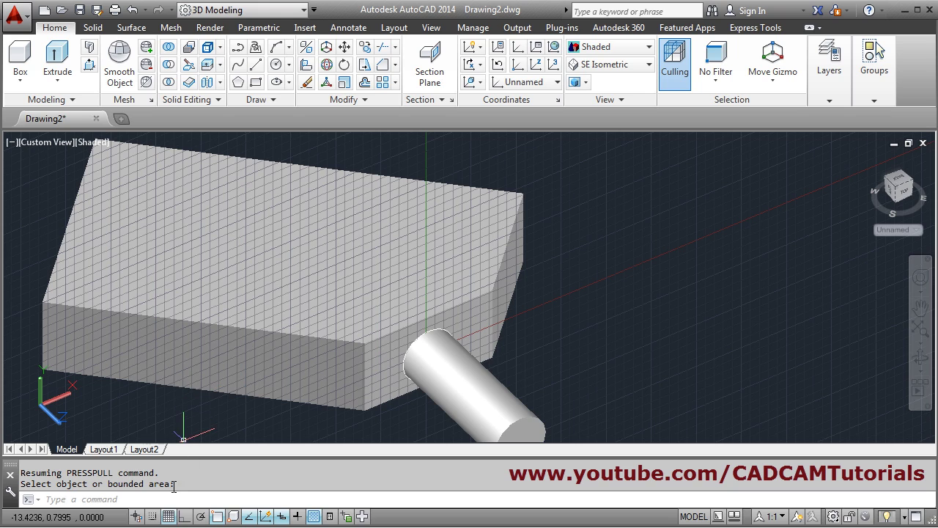
Step: Turn off the grid display and switch the model to the SE Isometric view
left_click(169, 516)
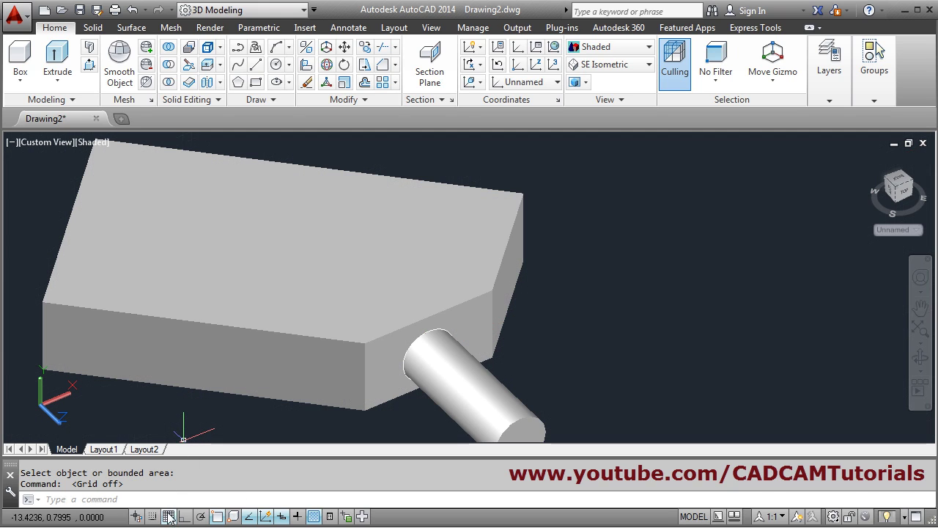
left_click(611, 64)
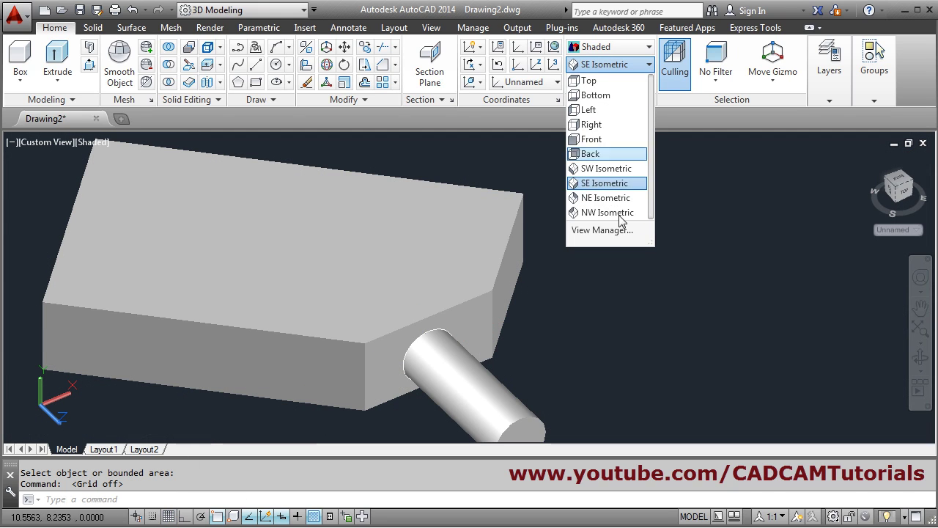
left_click(604, 183)
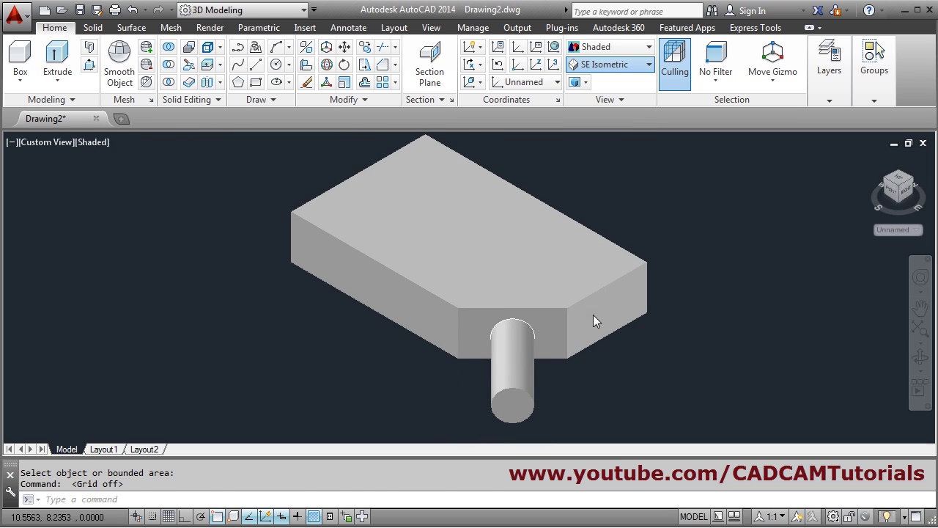
scroll(503, 328, "down", 3)
middle_click_drag(593, 329, 560, 325)
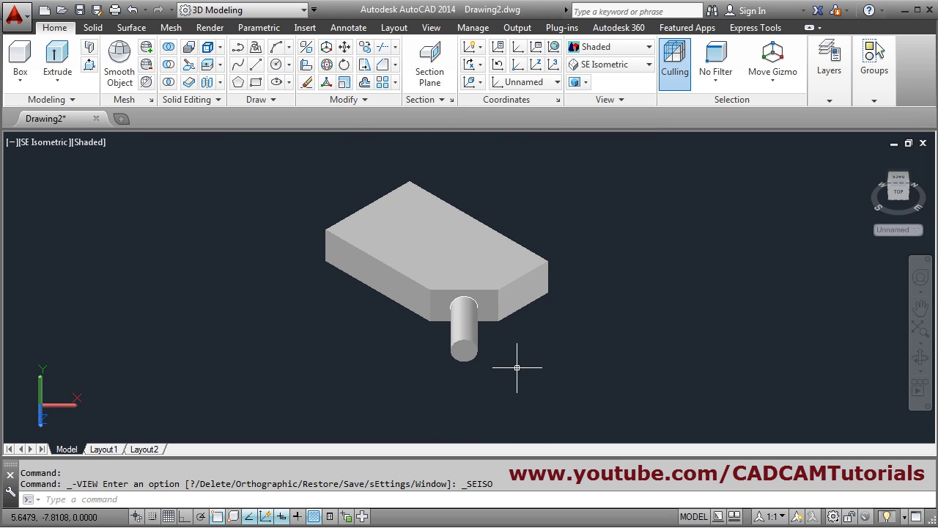
scroll(456, 251, "up", 2)
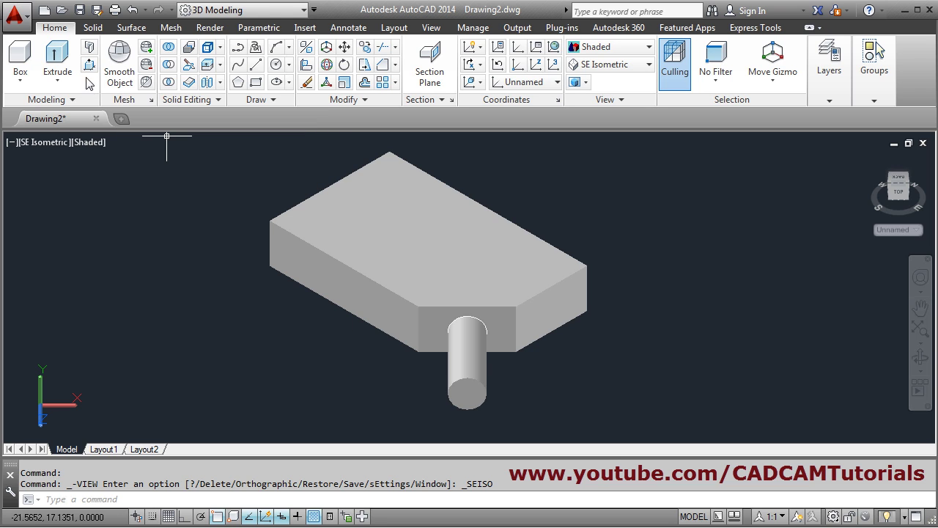
Step: Presspull the block's top face upward by 5
left_click(89, 66)
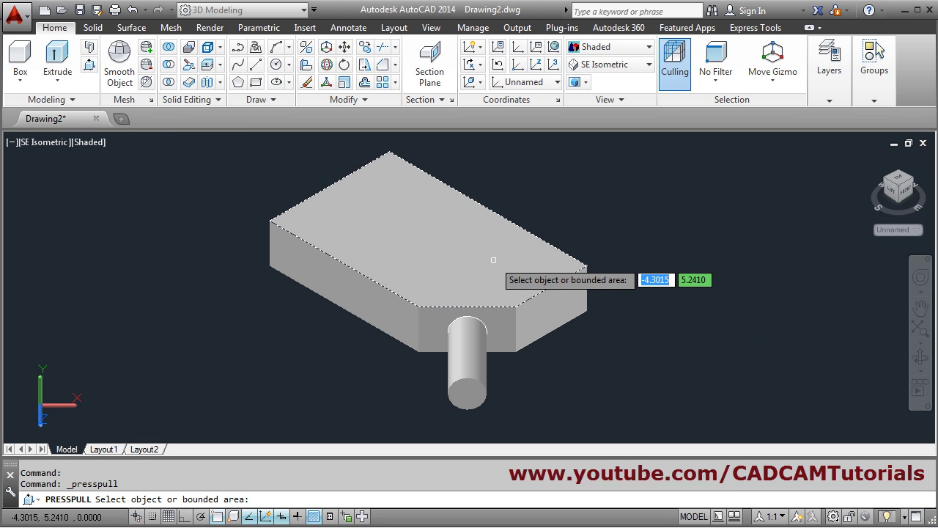
left_click(446, 253)
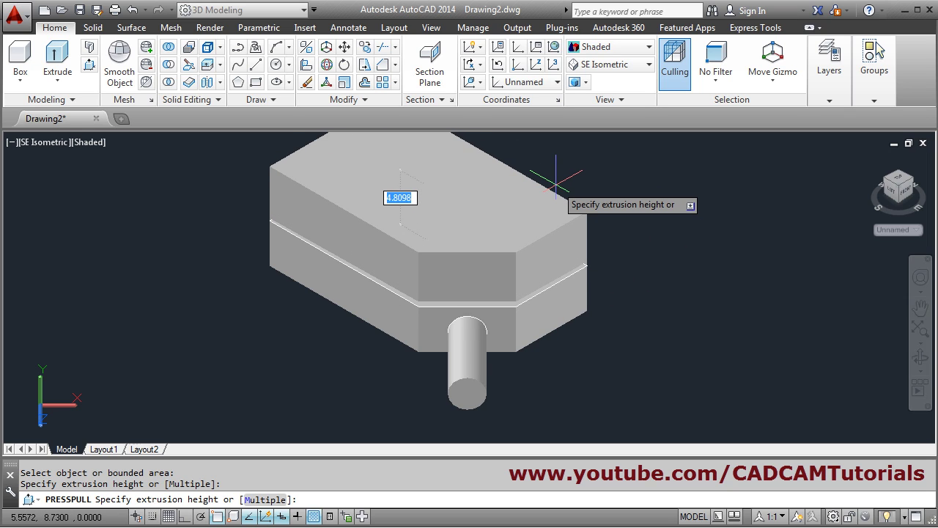
type("5")
key("Return")
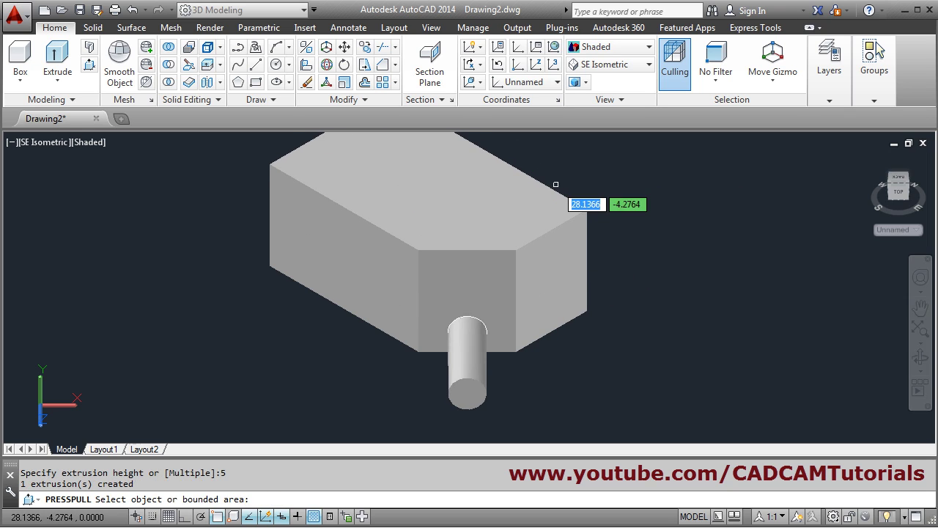
Step: Presspull the two side faces adjoining the chamfer outward so they form a notch around the cylinder
scroll(556, 272, "down", 2)
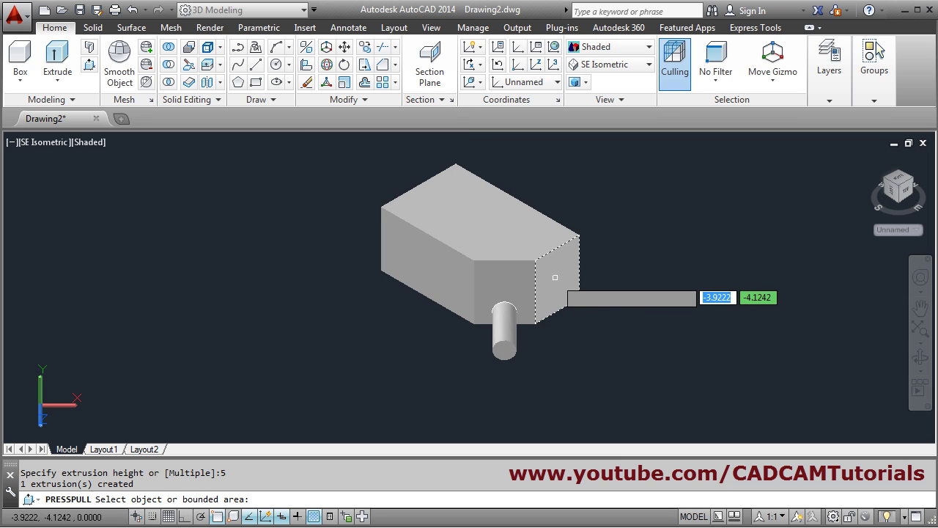
left_click(555, 278)
left_click(609, 287)
left_click(465, 291)
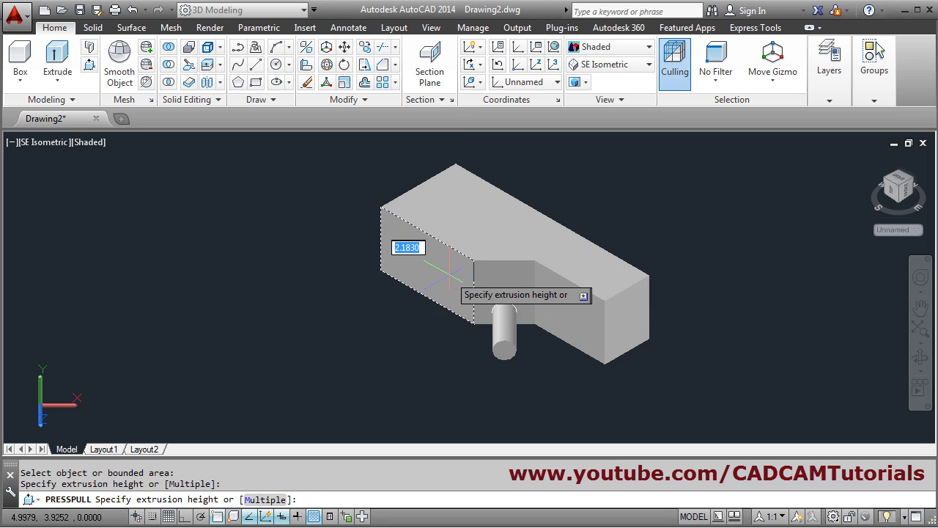
left_click(374, 333)
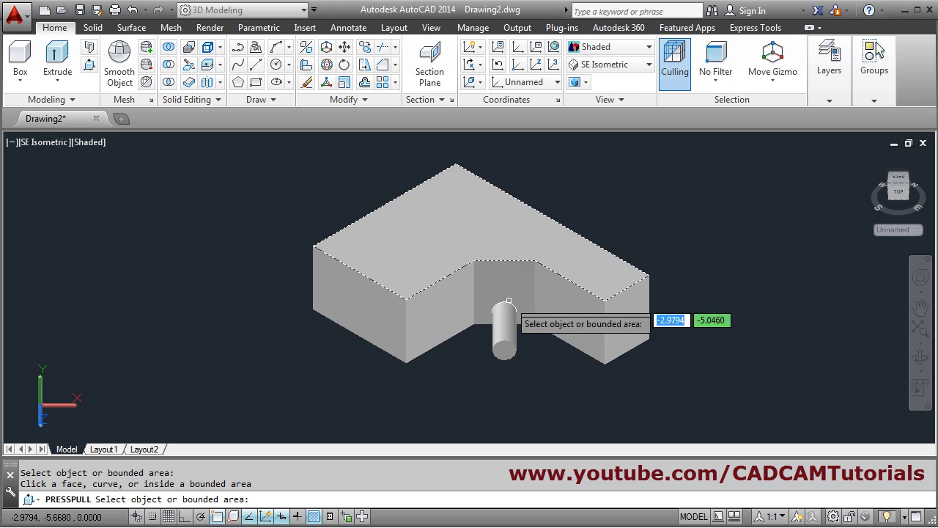
Step: Presspull the cylinder's end face back through the block as a hole, and pull the notch's inner side face across the opening
left_click(505, 350)
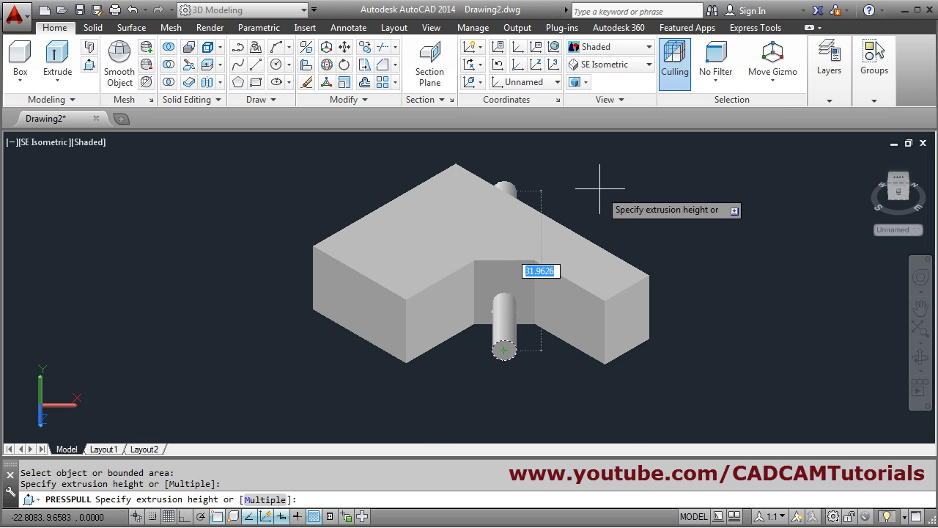
left_click(604, 157)
middle_click_drag(490, 327, 501, 347, "shift")
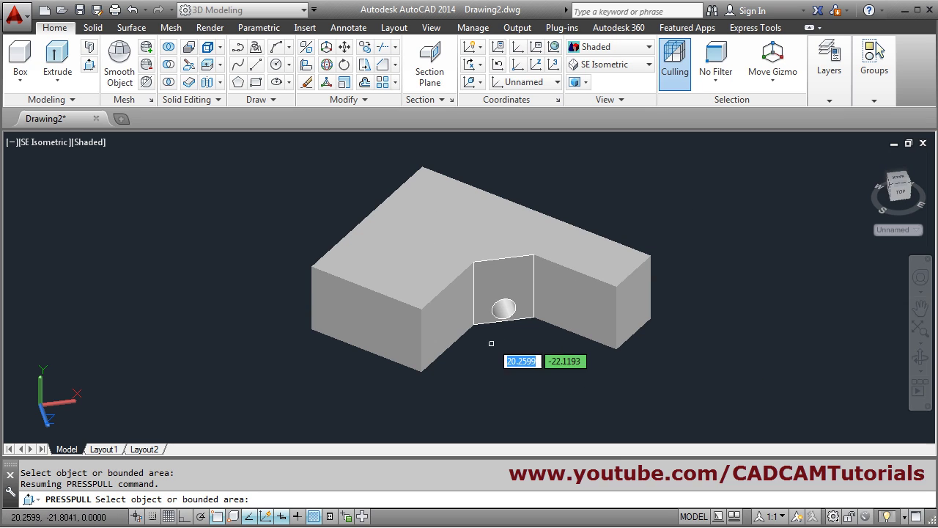
left_click(454, 320)
left_click(513, 360)
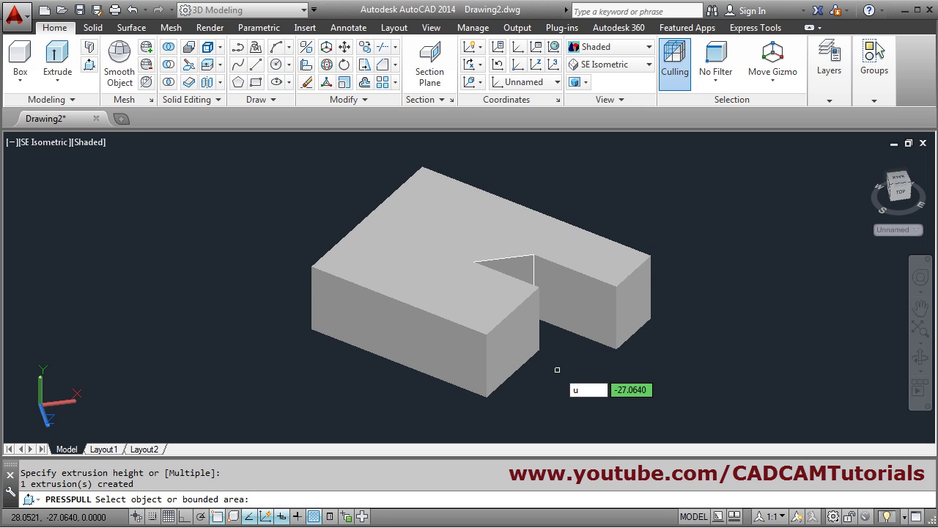
Step: End Presspull and undo the whole group of face edits made with it
key("Return")
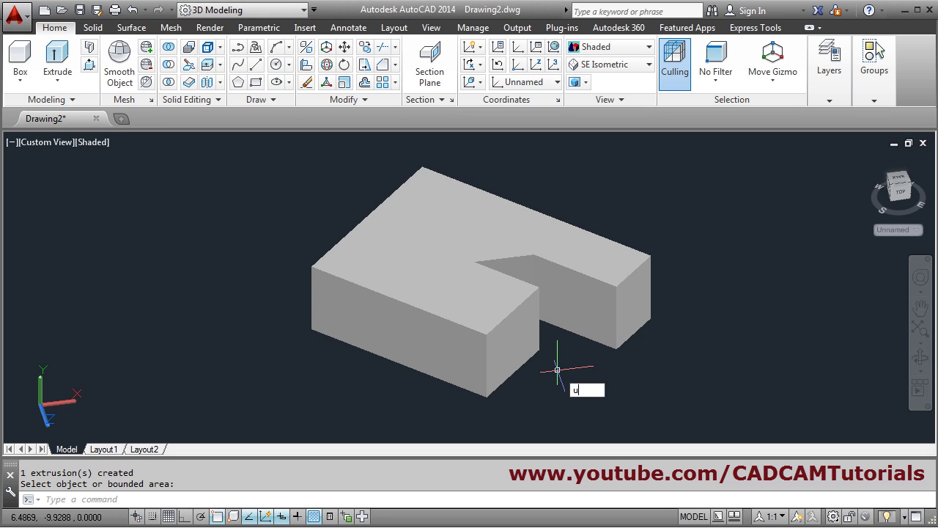
type("u")
key("Return")
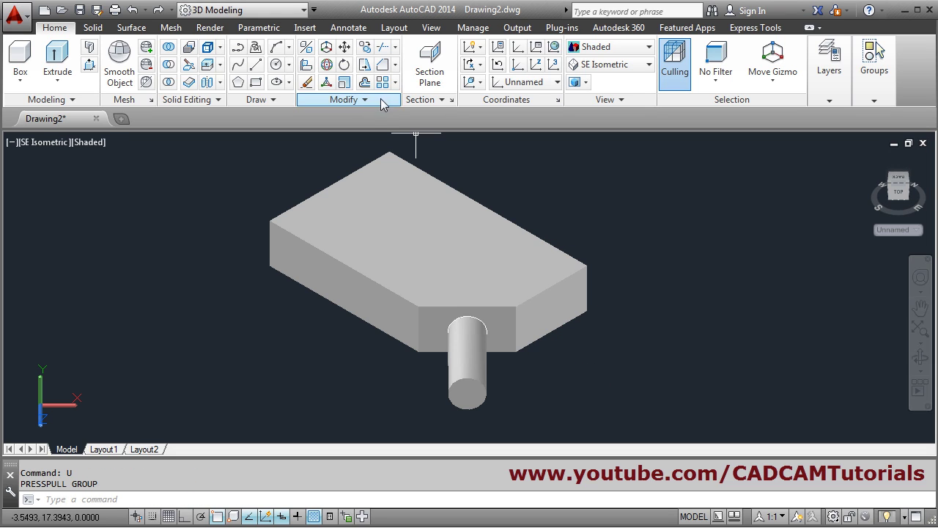
Step: Mirror the solid in 3D about a three-point plane on the side face next to the chamfer, keeping the source object
left_click(307, 50)
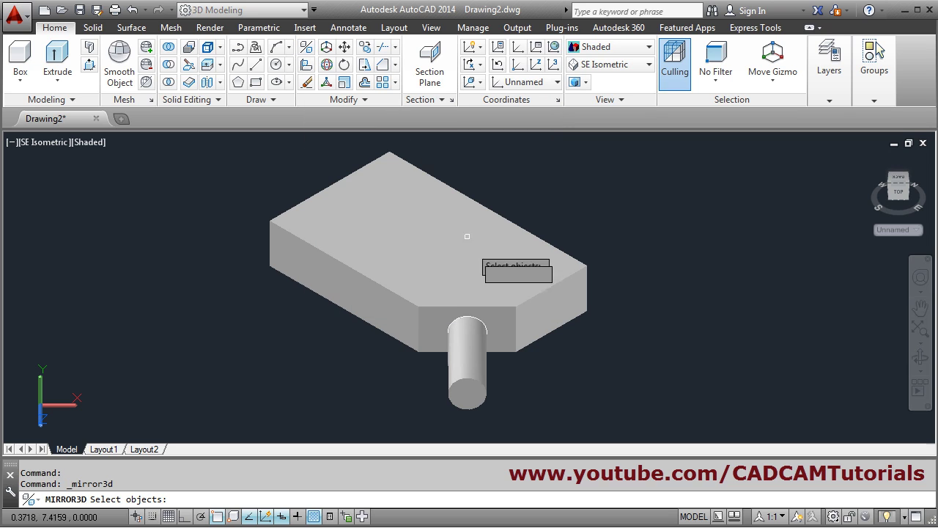
left_click(510, 323)
key("Return")
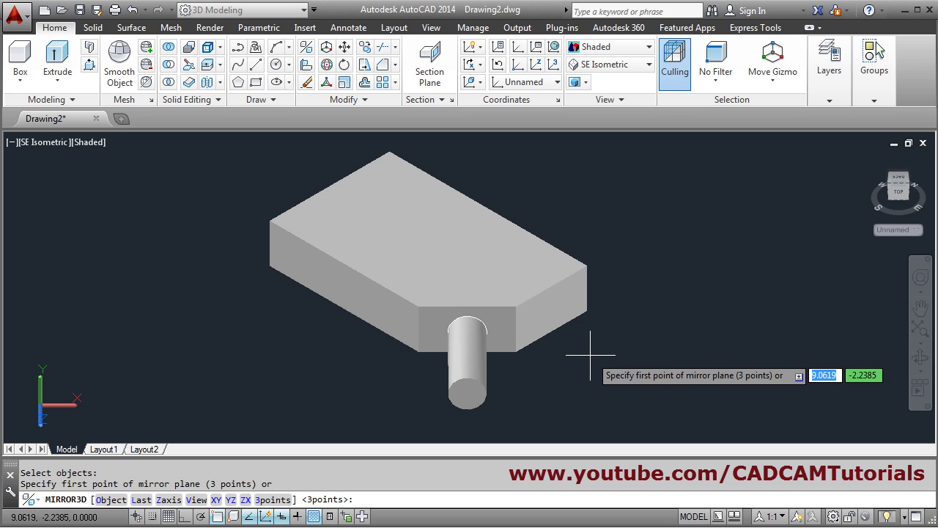
middle_click_drag(595, 356, 548, 321)
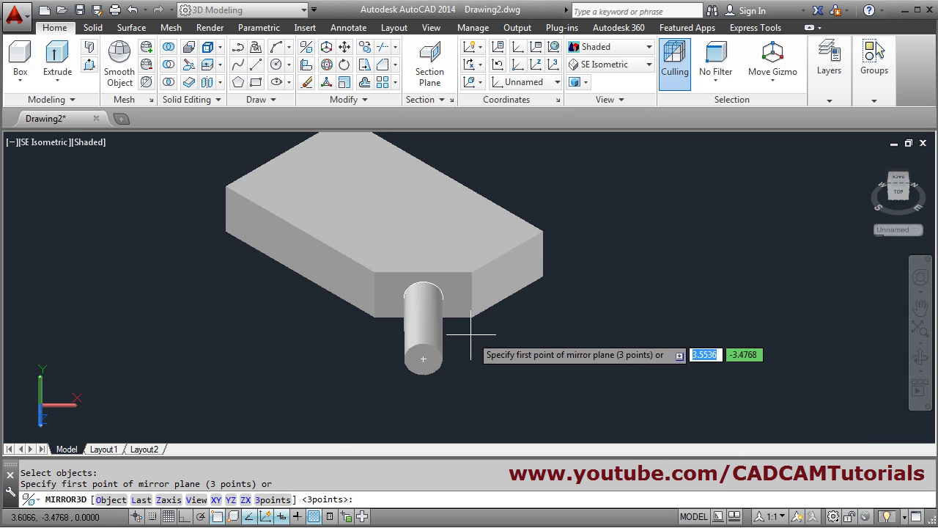
left_click(272, 500)
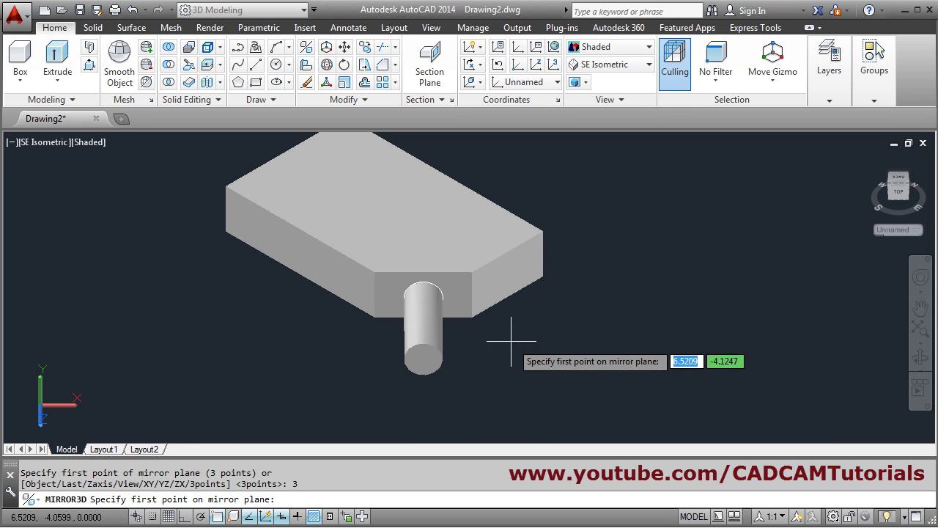
left_click(471, 316)
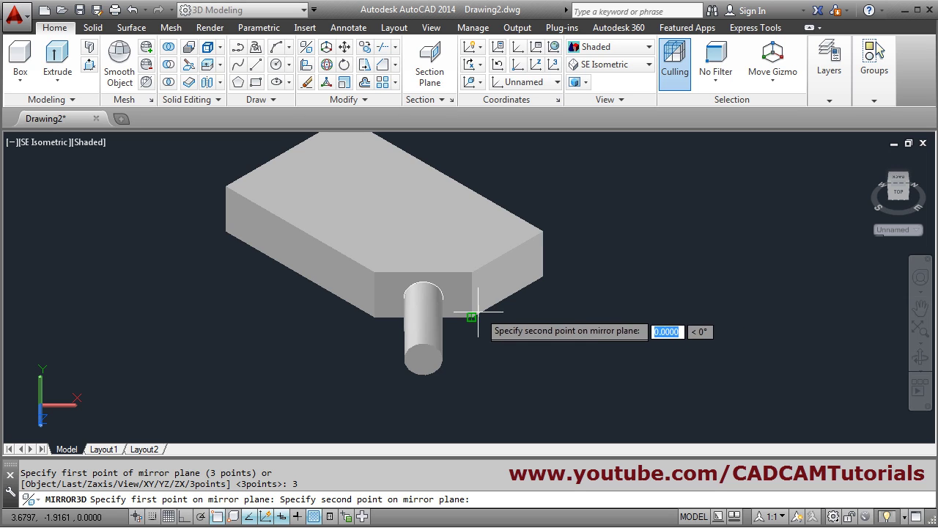
left_click(471, 272)
left_click(544, 233)
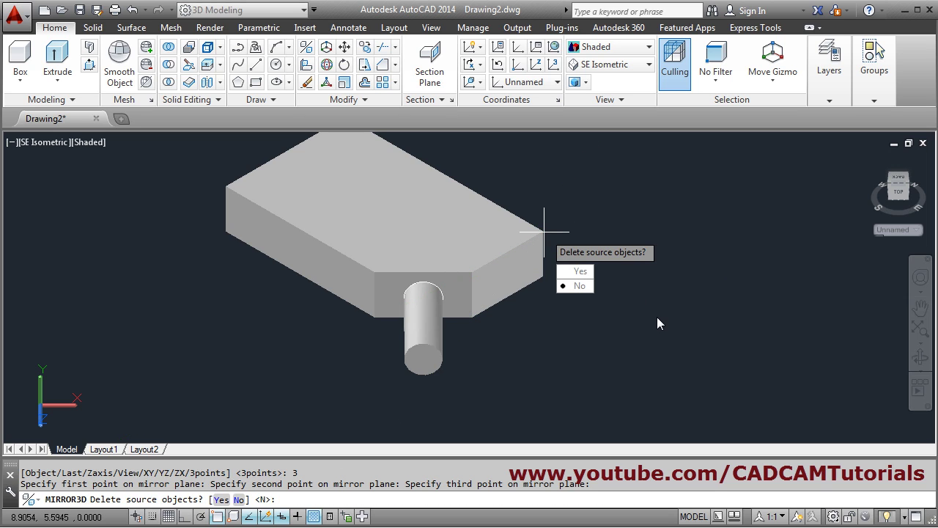
left_click(581, 286)
scroll(562, 268, "down", 2)
middle_click_drag(561, 268, 418, 318, "shift")
scroll(469, 323, "up", 1)
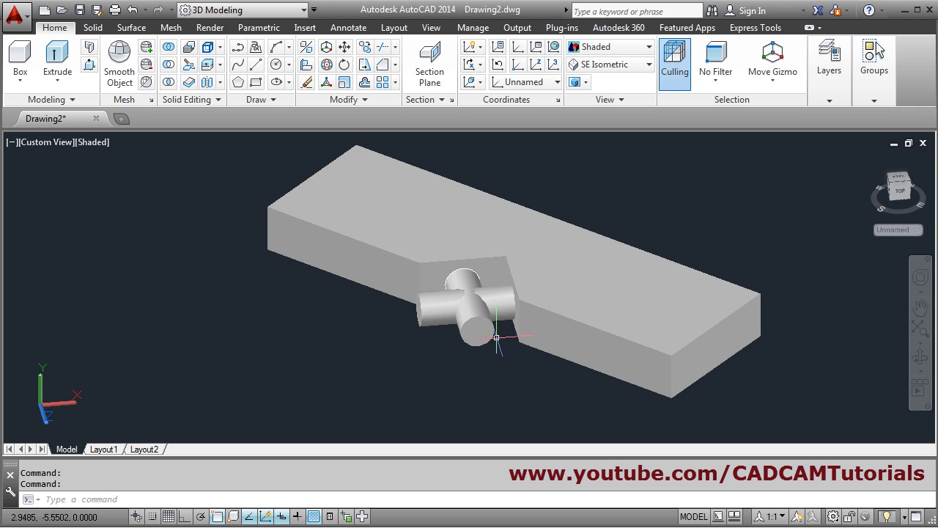
Step: Mirror the half-block solid in 3D about a three-point plane on its long front side face, keeping the source object
left_click(305, 50)
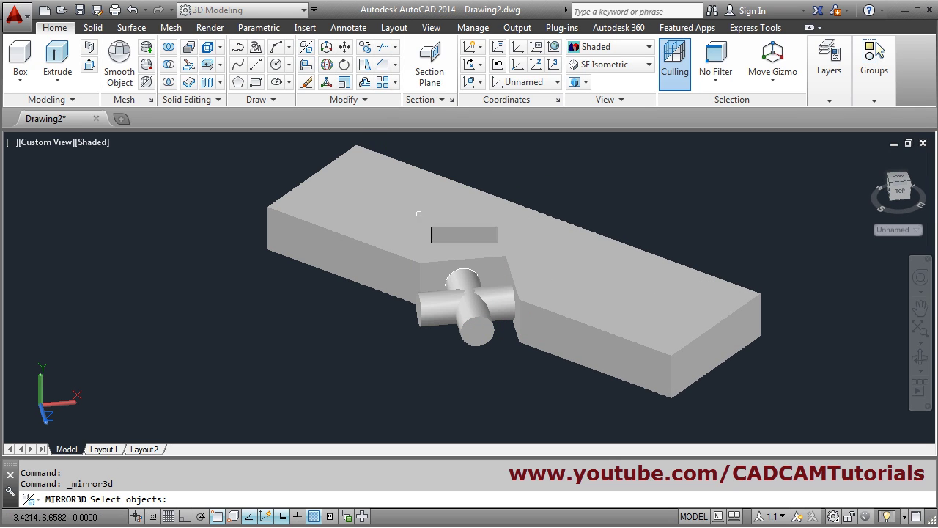
left_click(406, 266)
key("Return")
type("3")
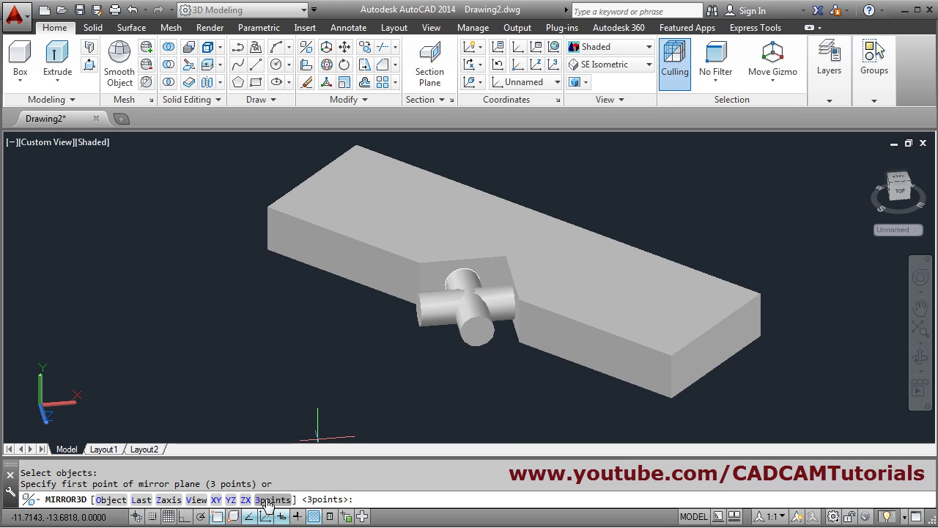
key("Return")
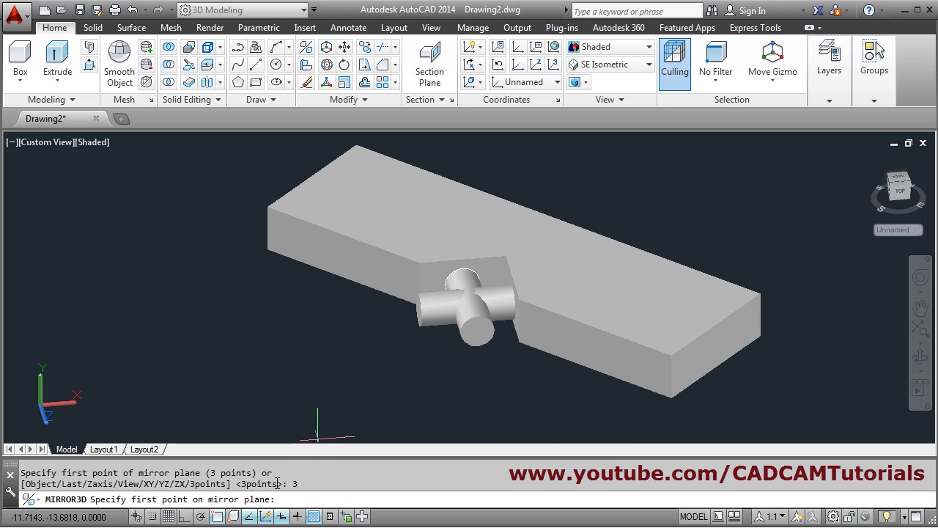
left_click(267, 250)
left_click(267, 207)
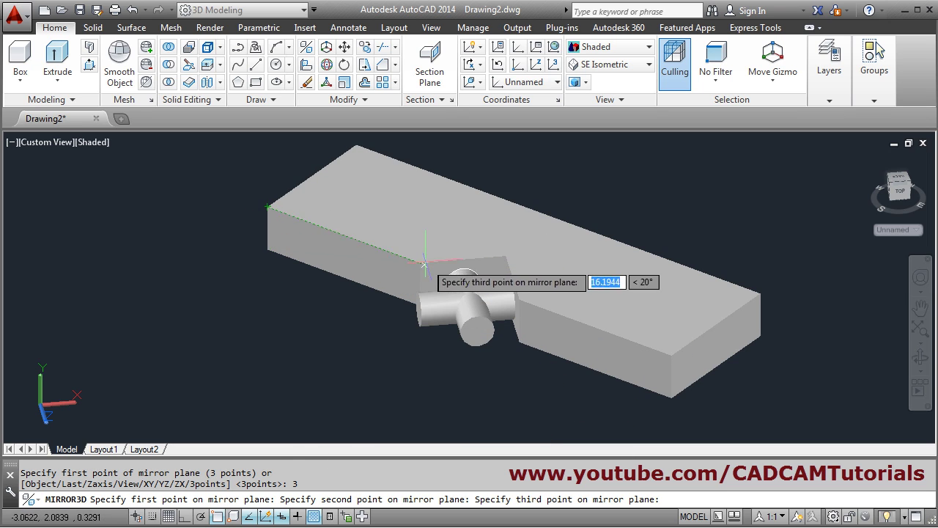
left_click(421, 262)
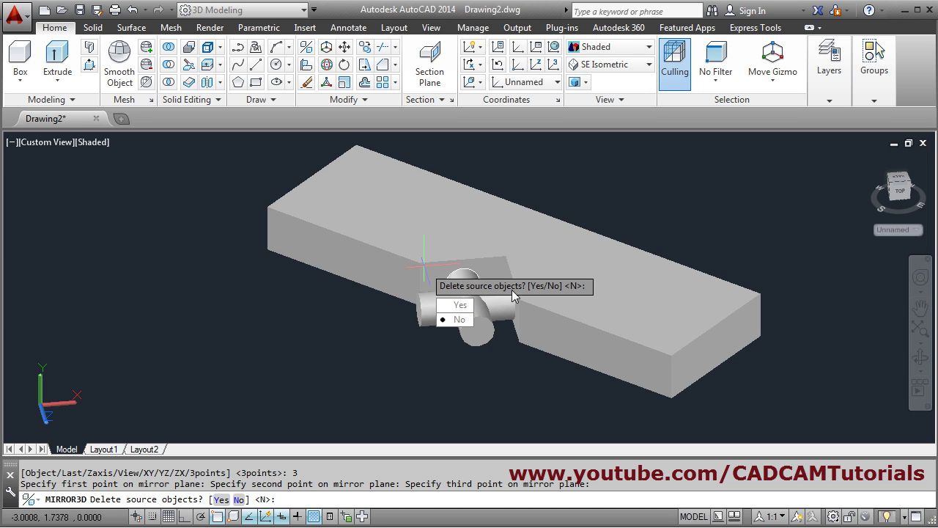
left_click(459, 321)
middle_click_drag(368, 327, 330, 298, "shift")
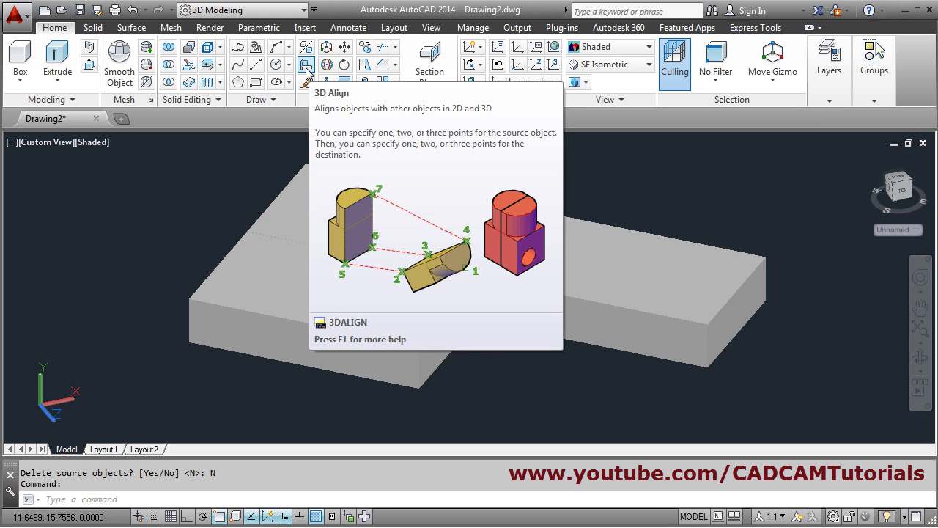
Step: Start a 3D Align of the half-block at the free end, using its upper and lower outer back corners and inner top back corner as source points
scroll(456, 290, "down", 3)
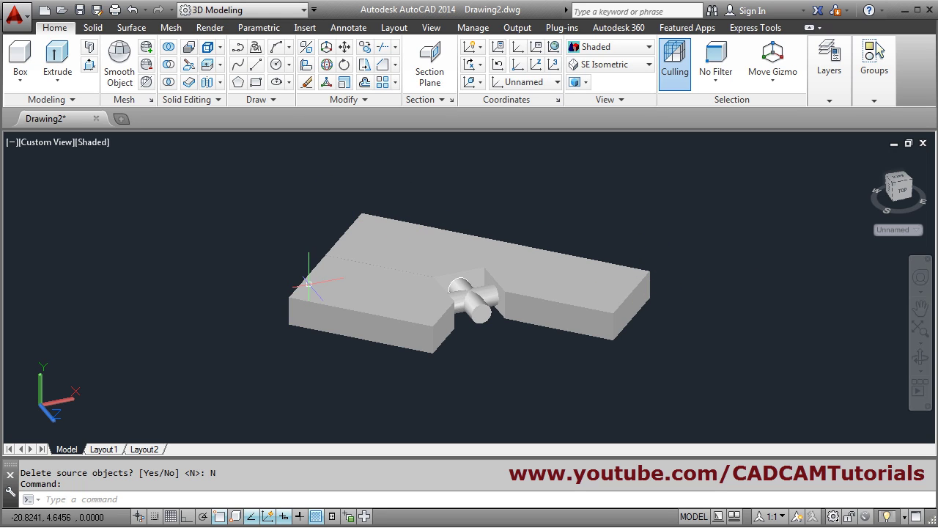
scroll(678, 297, "up", 2)
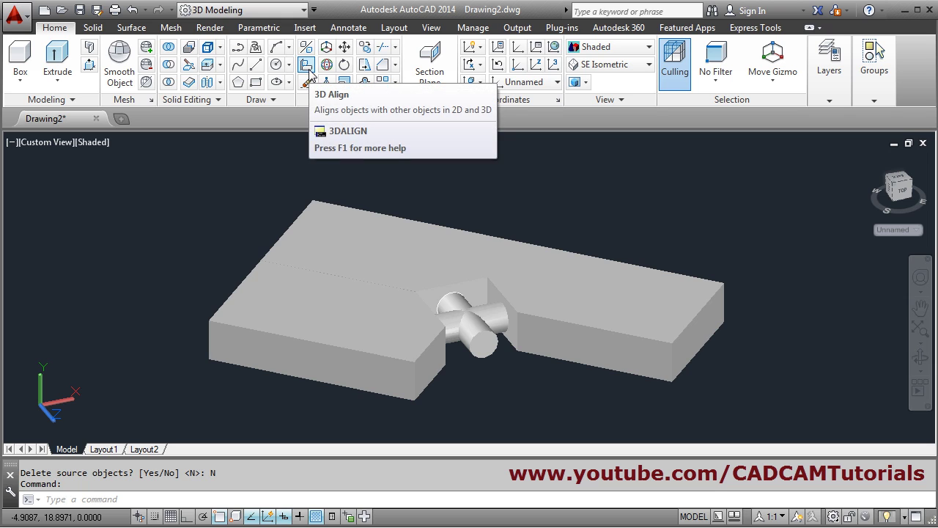
left_click(307, 67)
left_click(618, 313)
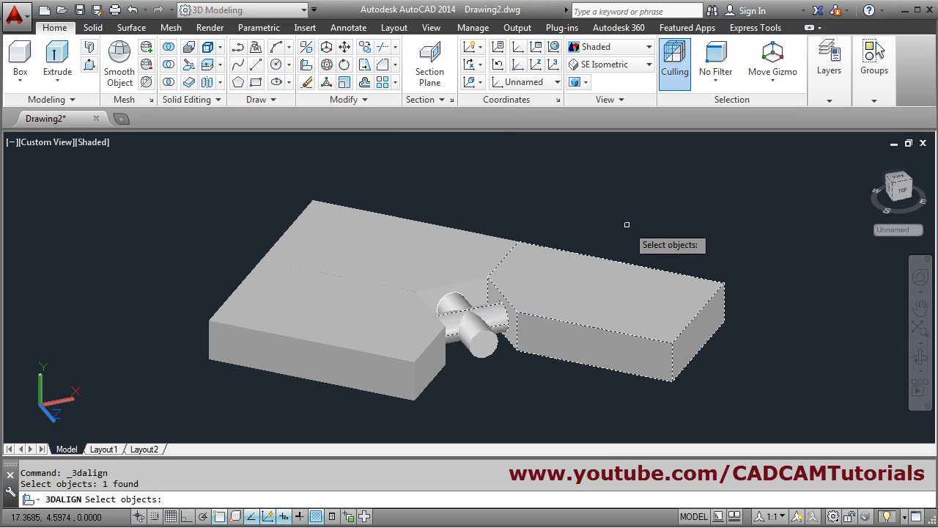
key("Return")
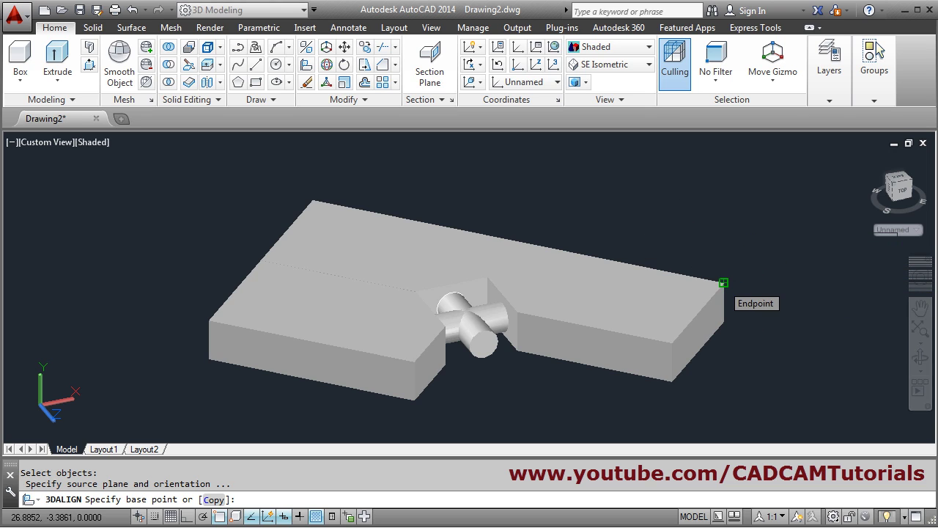
left_click(724, 283)
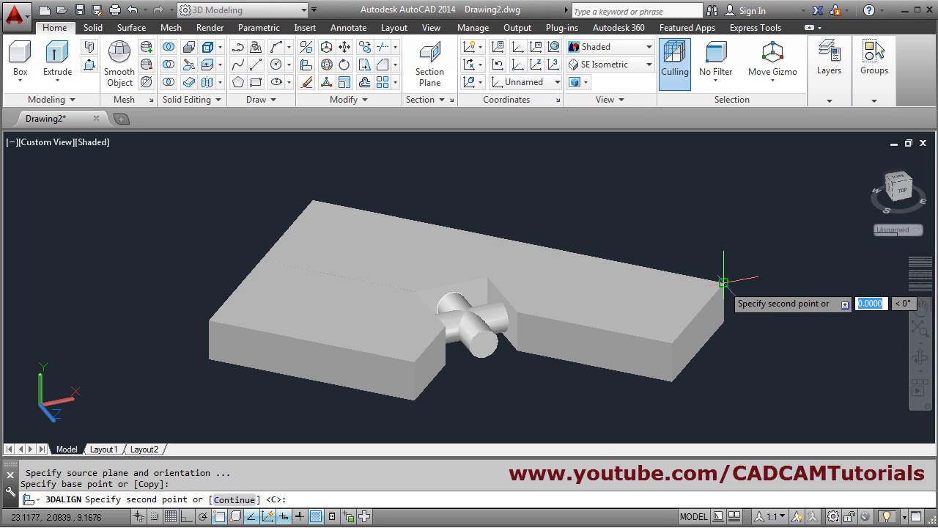
left_click(724, 322)
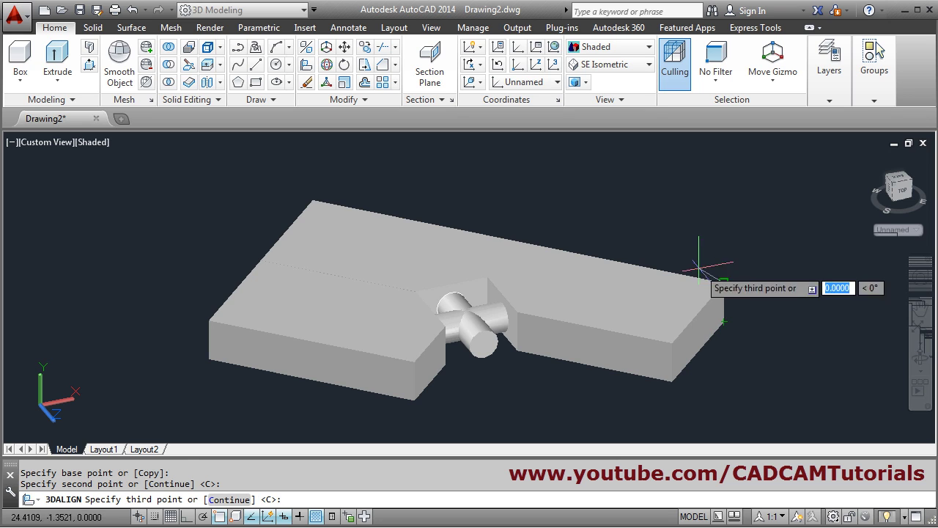
left_click(518, 241)
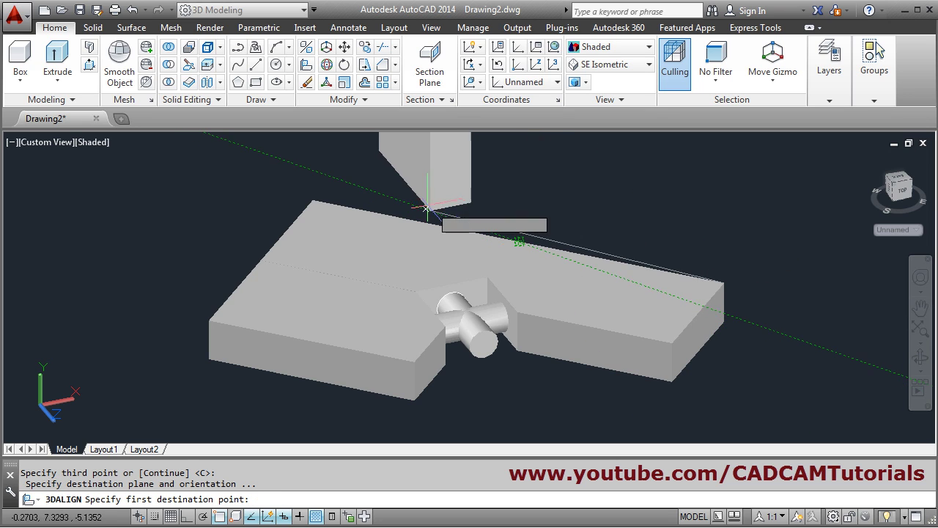
Step: Finish the 3D Align with destination points at the base's opposite back corner and along its back top edge, standing the solid upright on that end
middle_click_drag(399, 264, 370, 249, "shift")
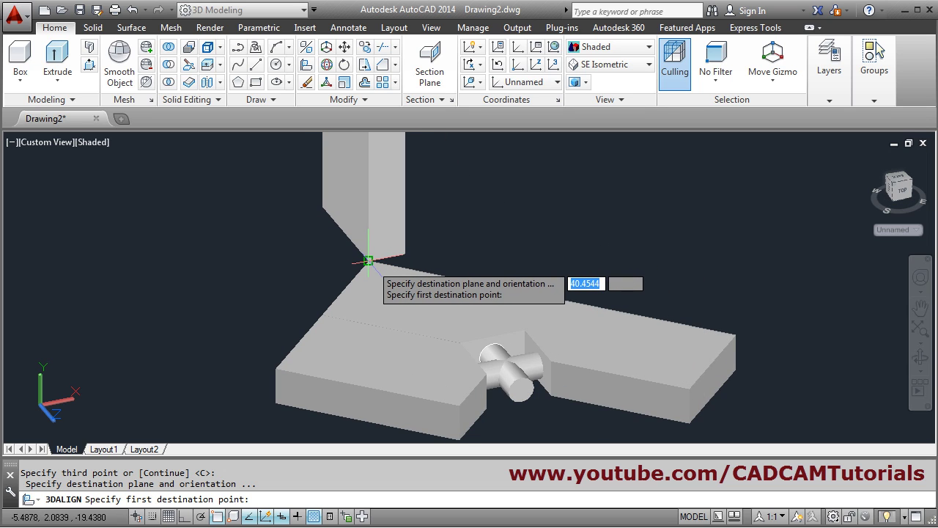
left_click(368, 261)
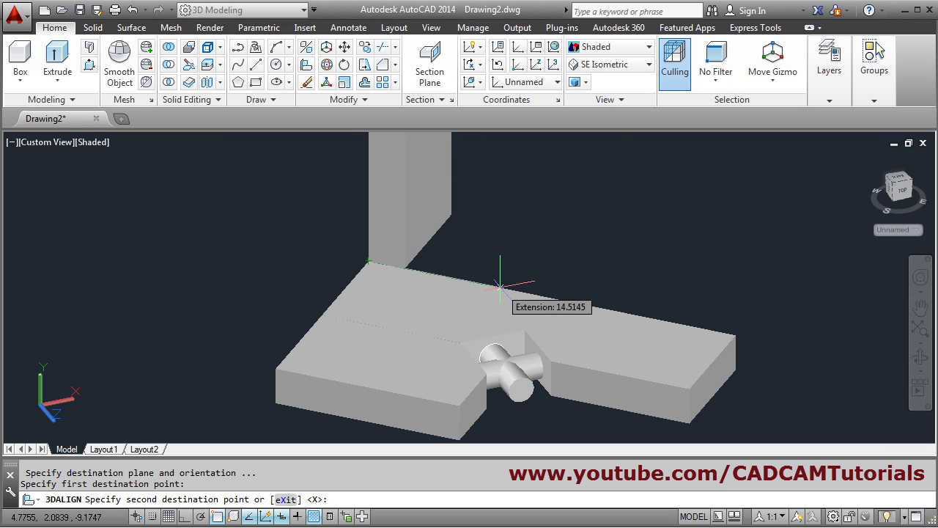
left_click(550, 296)
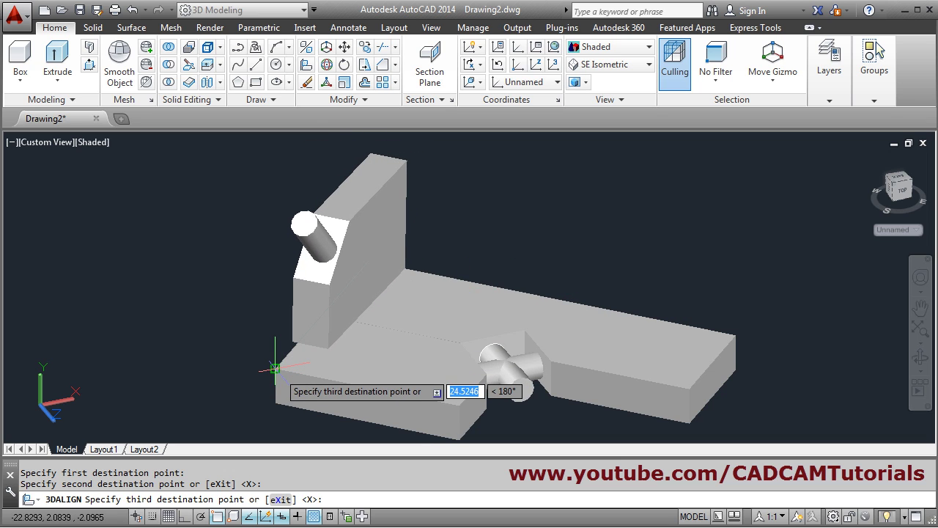
key("Return")
middle_click_drag(490, 307, 463, 342, "shift")
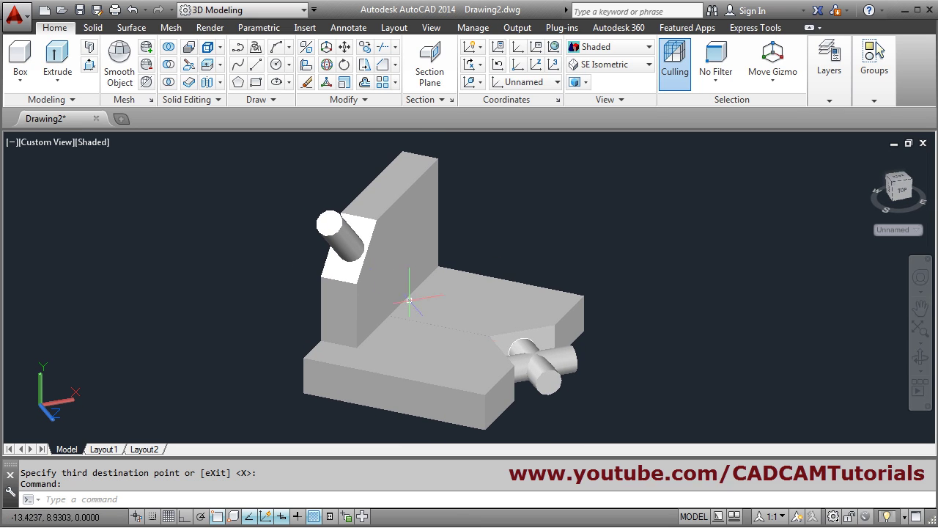
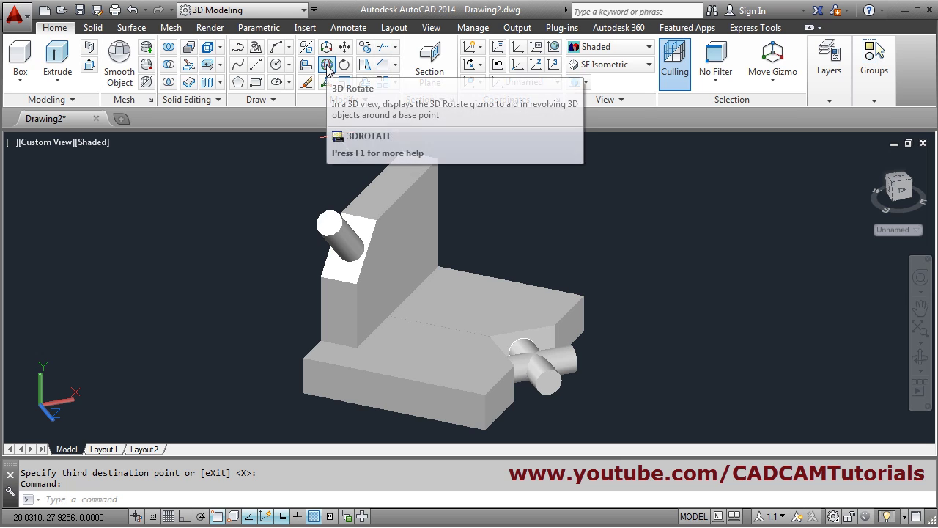
Step: Rotate the upright solid in 3D by 90 degrees about the vertical axis through its lower back corner, dismissing the sub-selection hint
left_click(327, 68)
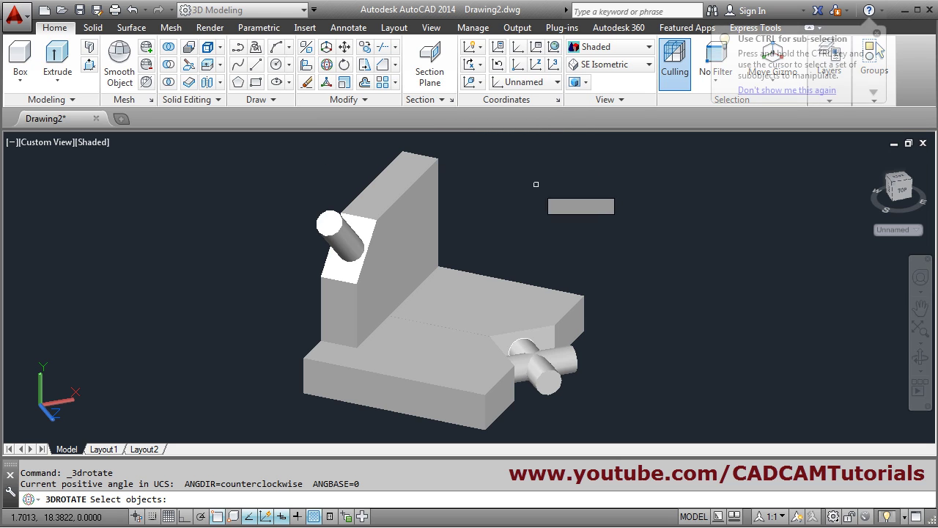
left_click(383, 249)
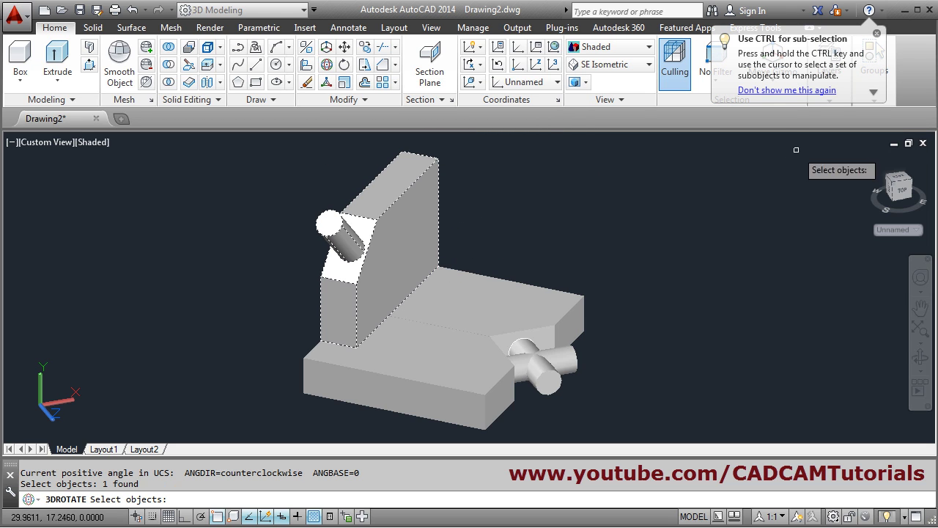
left_click(784, 90)
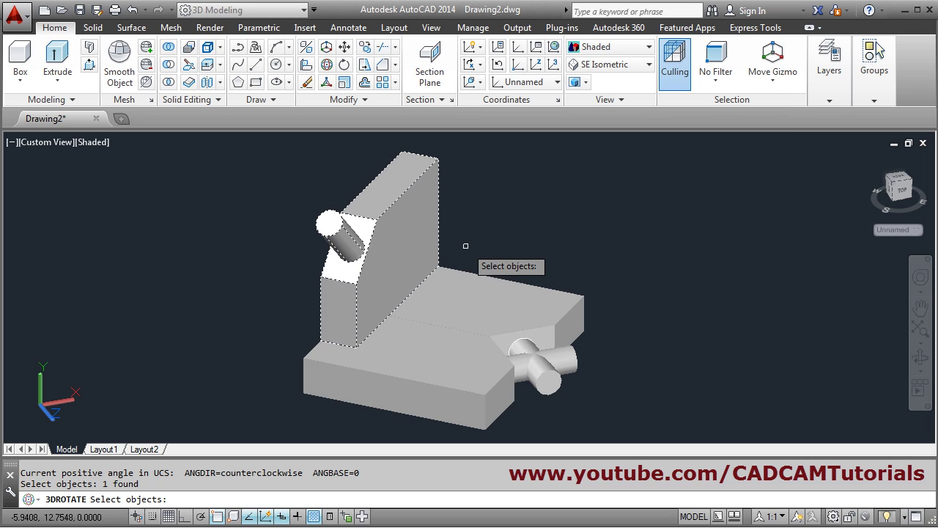
key("Return")
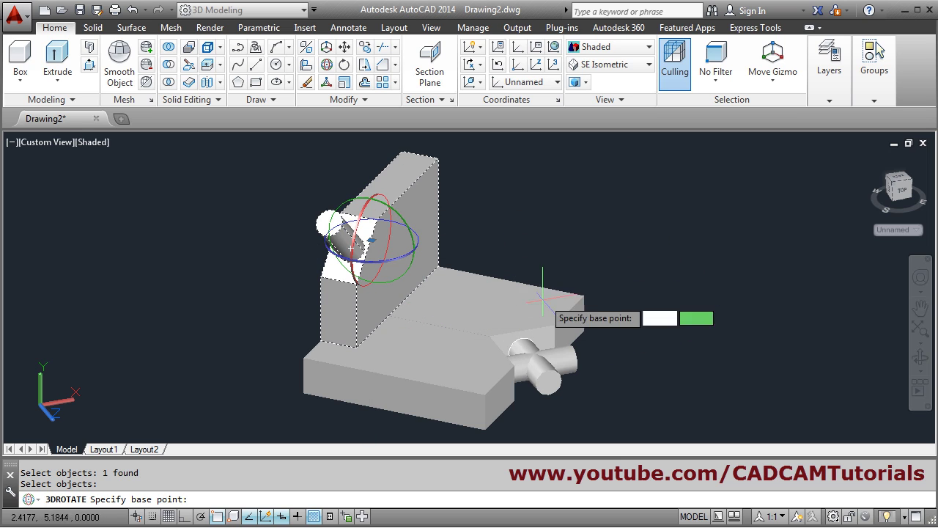
left_click(437, 264)
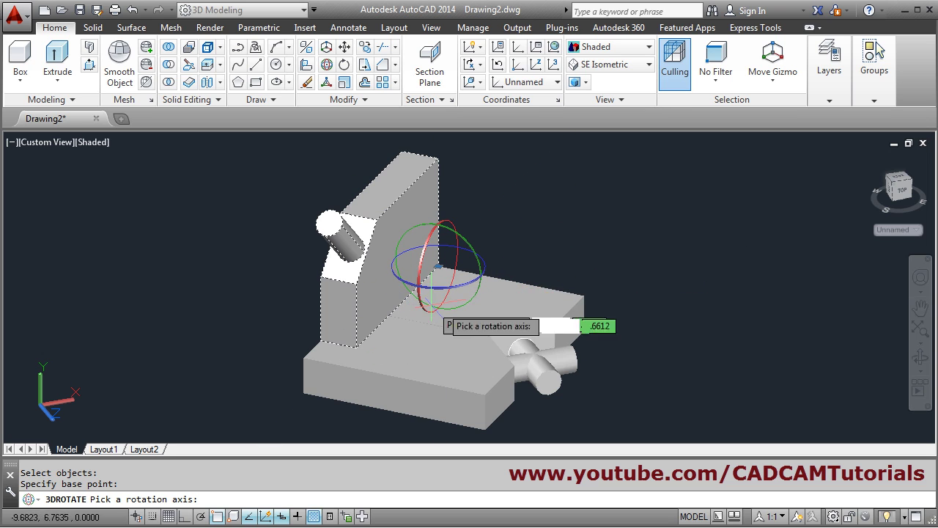
left_click(467, 289)
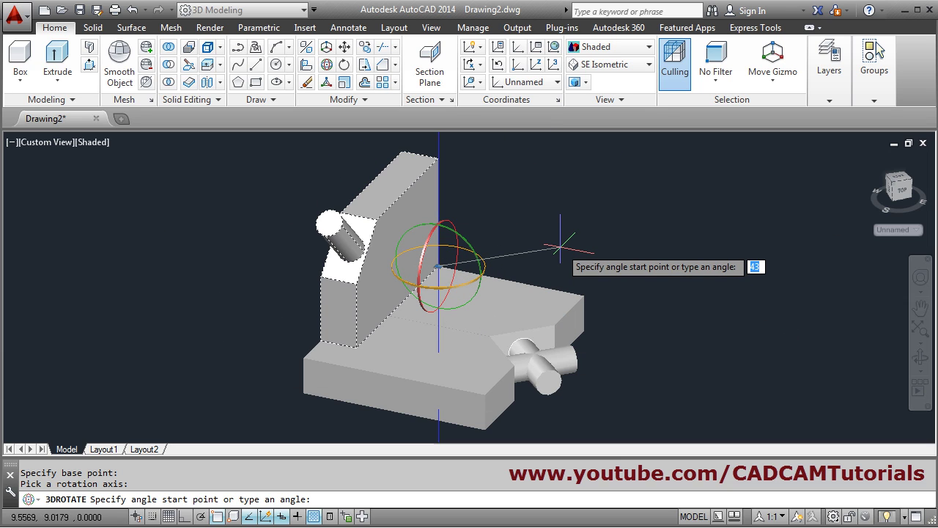
key("Return")
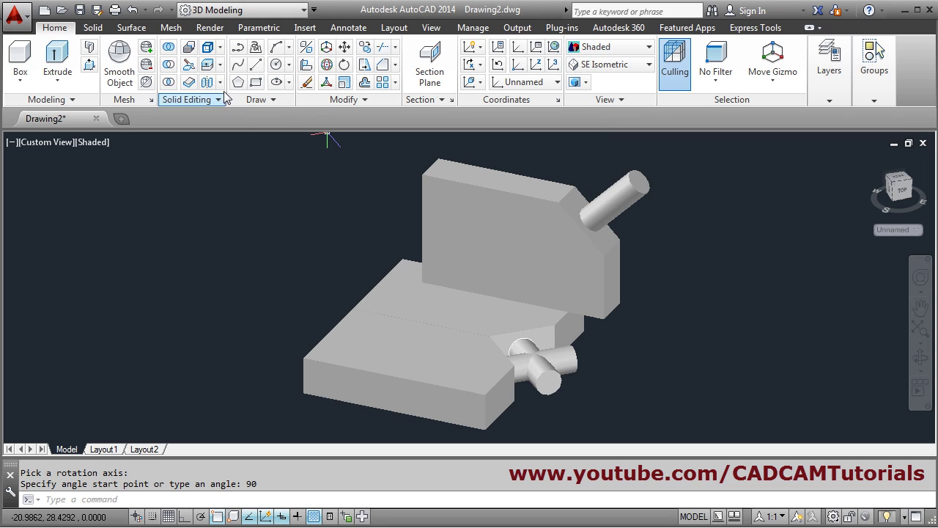
Step: Move the upright solid together with the chamfered base solid beside it clear of the remaining block
left_click(219, 66)
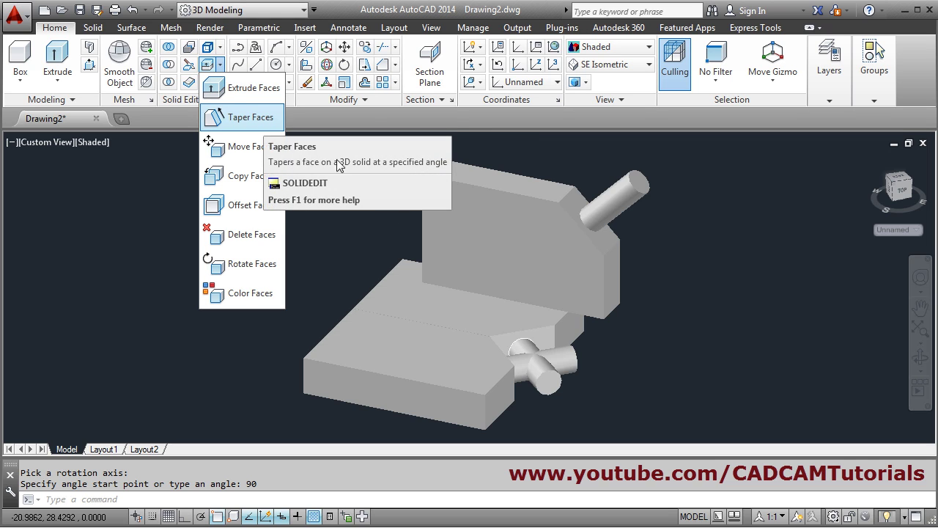
middle_click_drag(310, 300, 569, 325, "shift")
scroll(559, 336, "up", 3)
scroll(569, 325, "down", 2)
type("m")
key("Return")
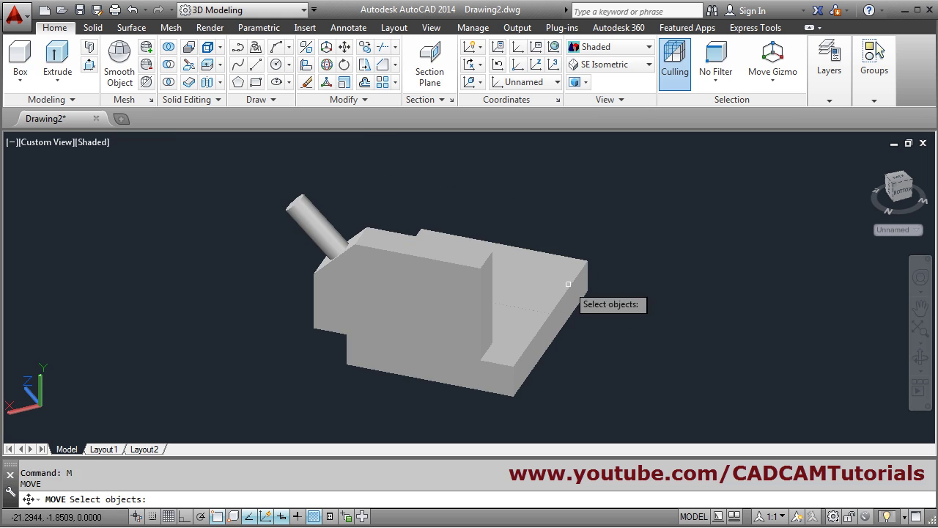
left_click(434, 331)
left_click(422, 307)
key("Return")
left_click(304, 345)
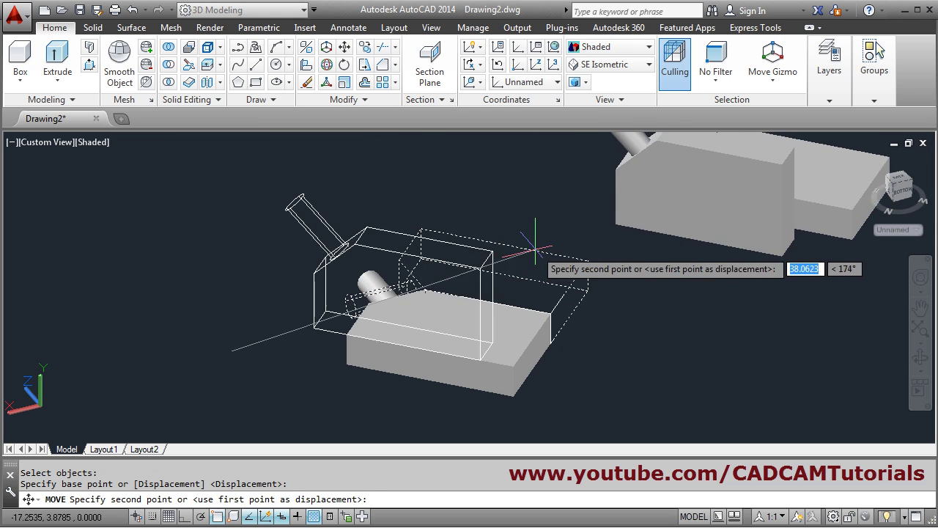
left_click(539, 253)
Step: Taper the plain end face of the lying base solid, with the axis along its front vertical edge from lower to upper corner
middle_click_drag(562, 365, 422, 343)
scroll(314, 329, "up", 5)
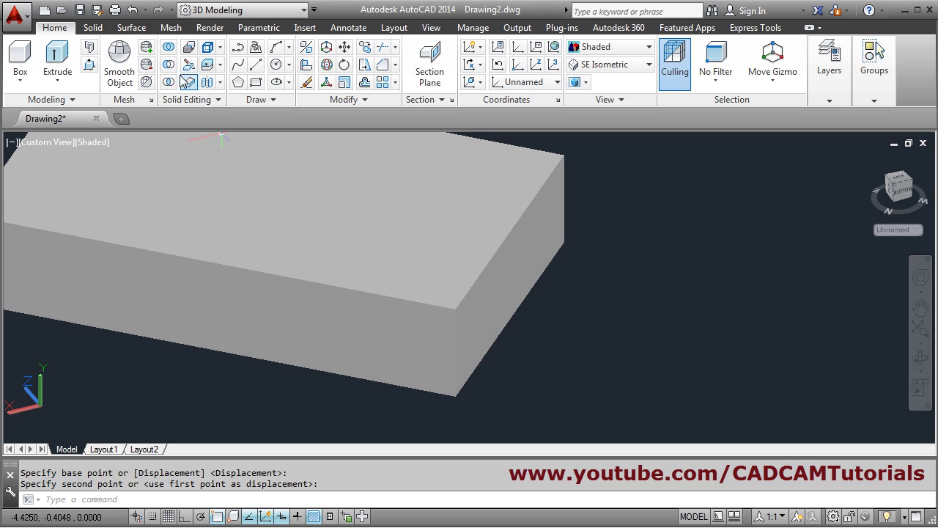
left_click(220, 65)
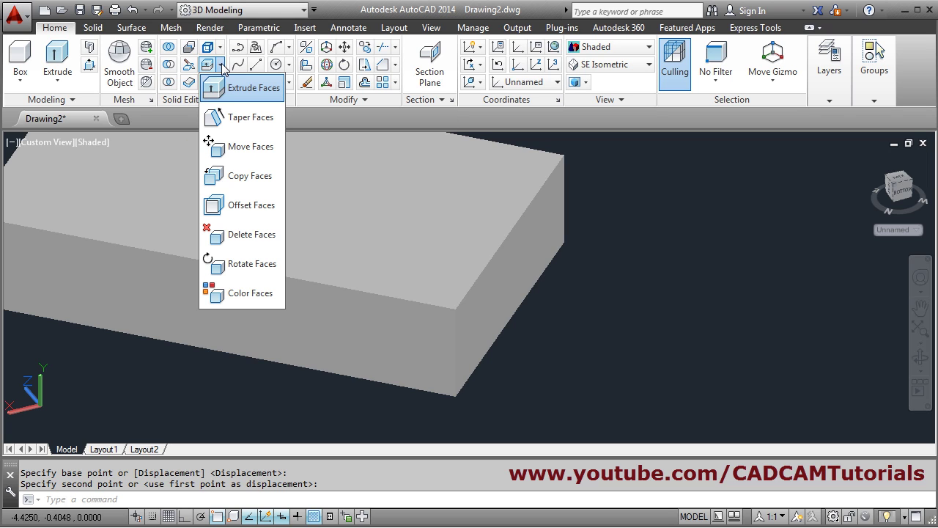
left_click(239, 119)
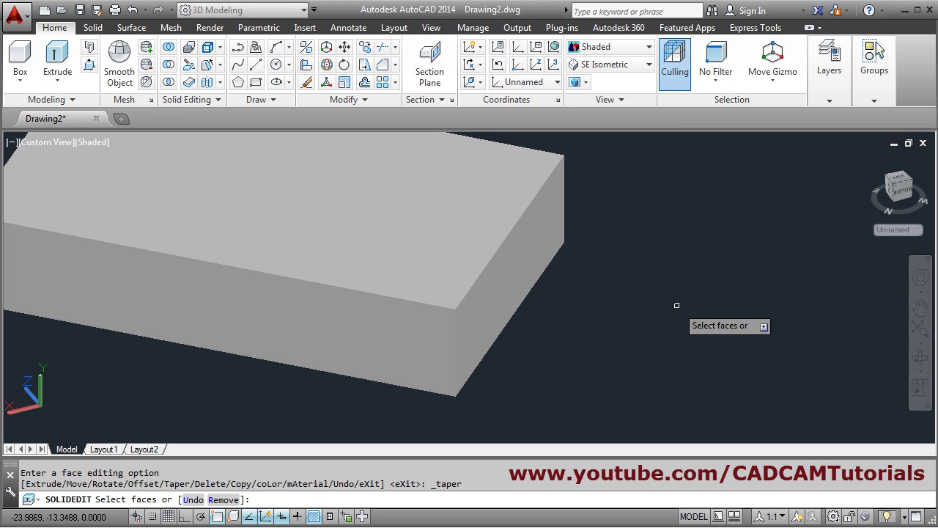
left_click(488, 292)
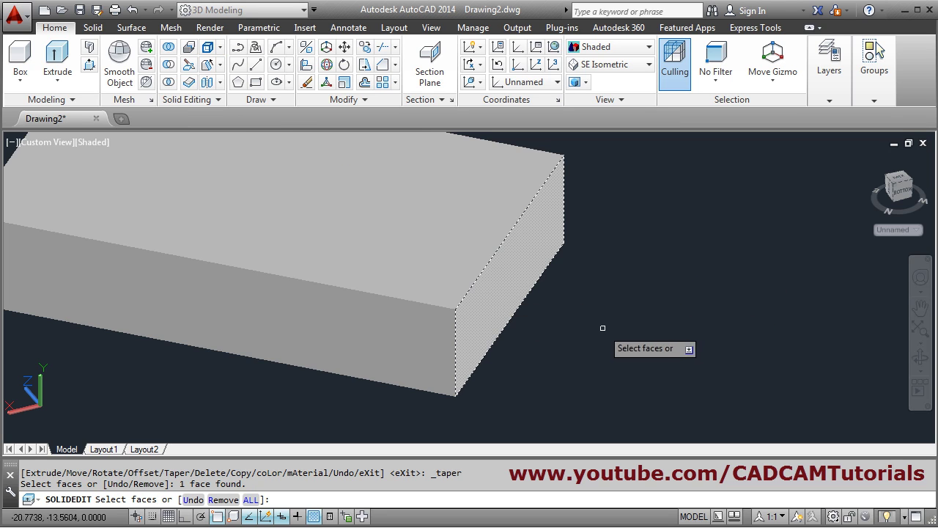
key("Return")
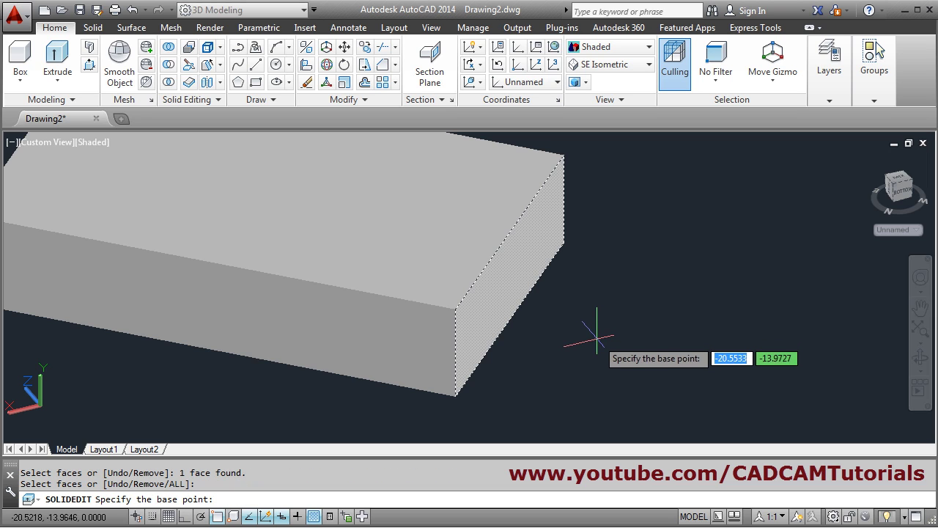
left_click(455, 396)
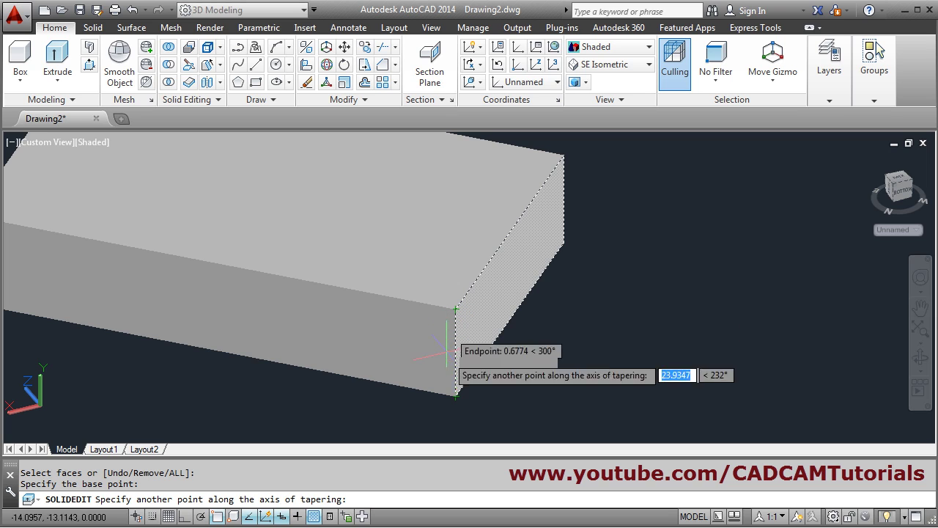
left_click(455, 308)
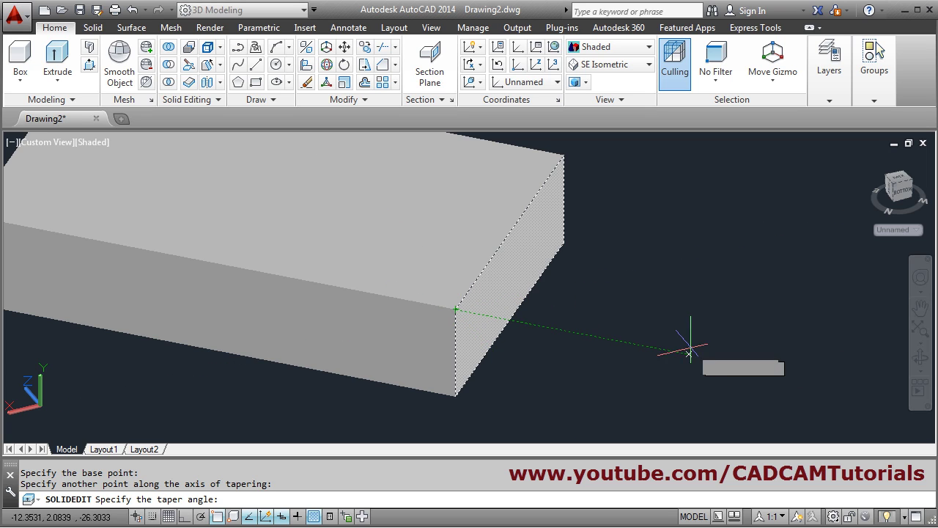
scroll(579, 389, "down", 2)
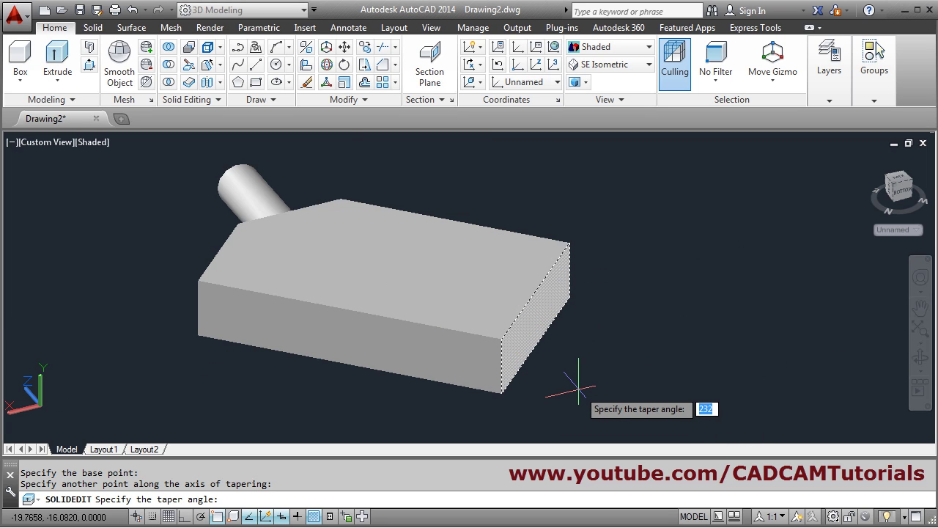
scroll(579, 388, "up", 2)
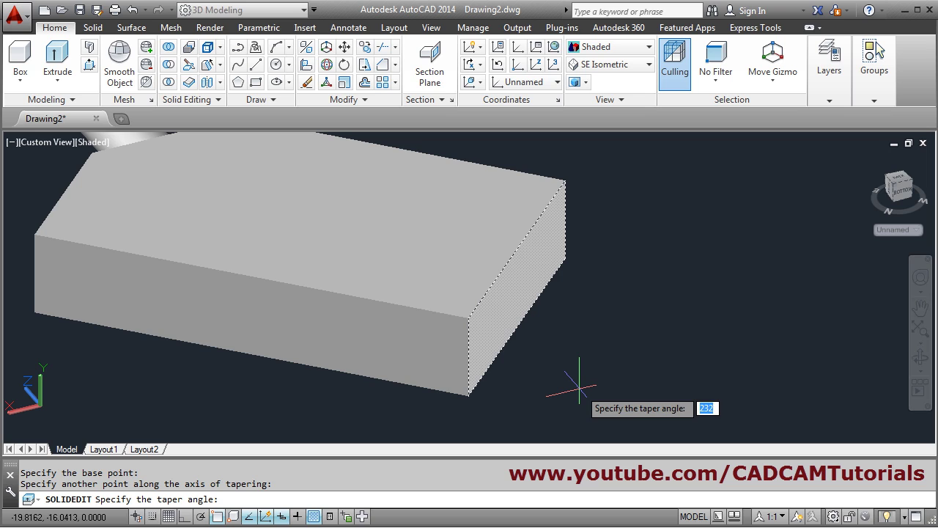
key("Return")
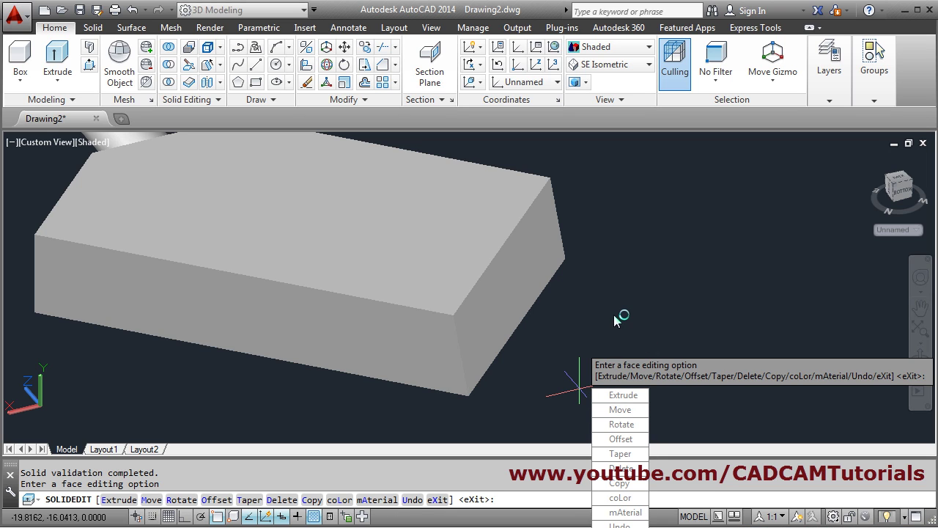
key("Escape")
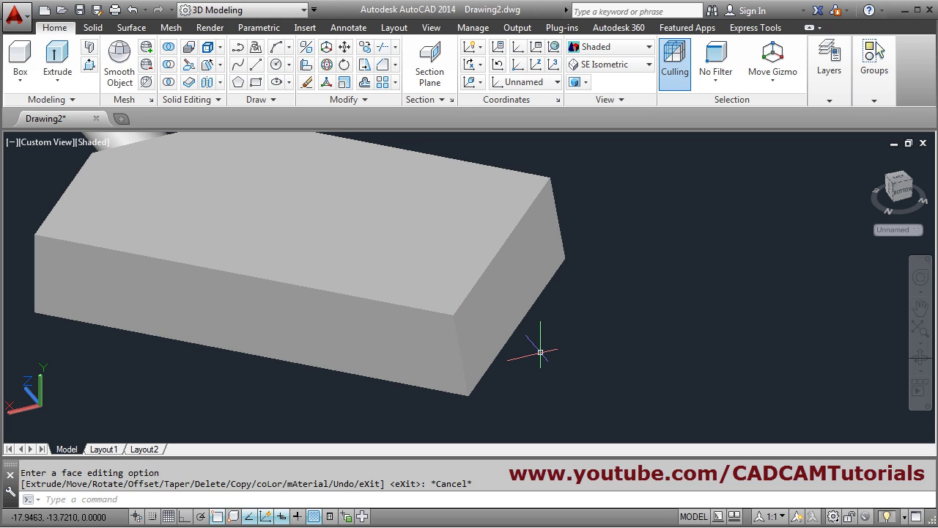
Step: Undo the end face taper on the base solid
type("u")
key("Return")
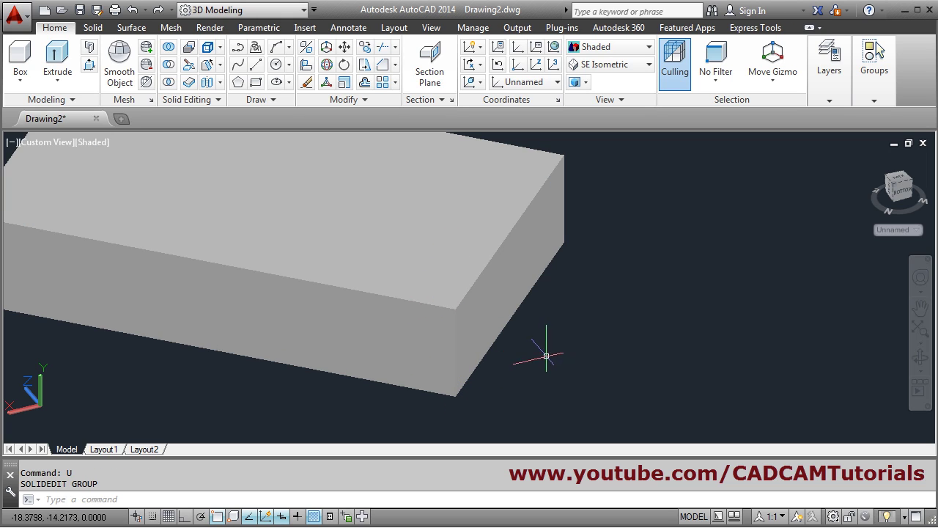
left_click(221, 65)
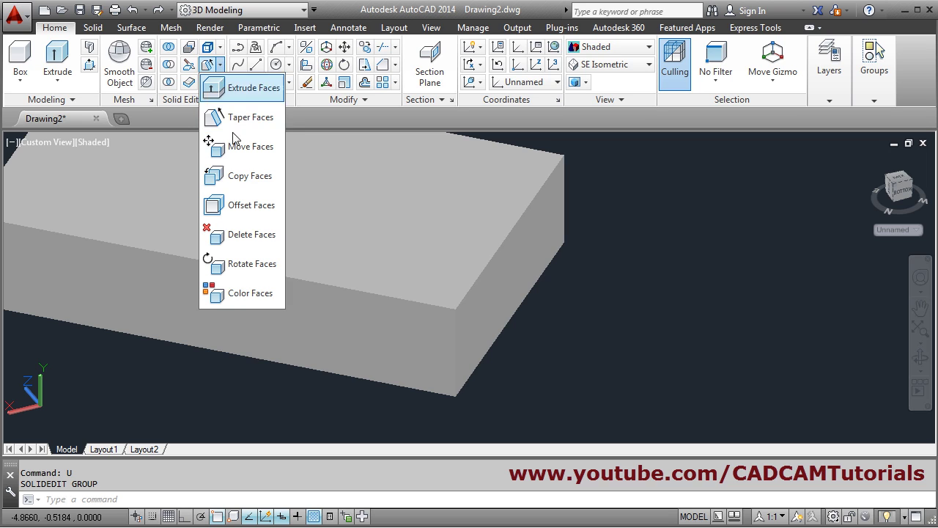
left_click(599, 339)
Step: Set the UCS to Top and draw a circle on the base solid's top face near its unchamfered end
scroll(597, 341, "down", 3)
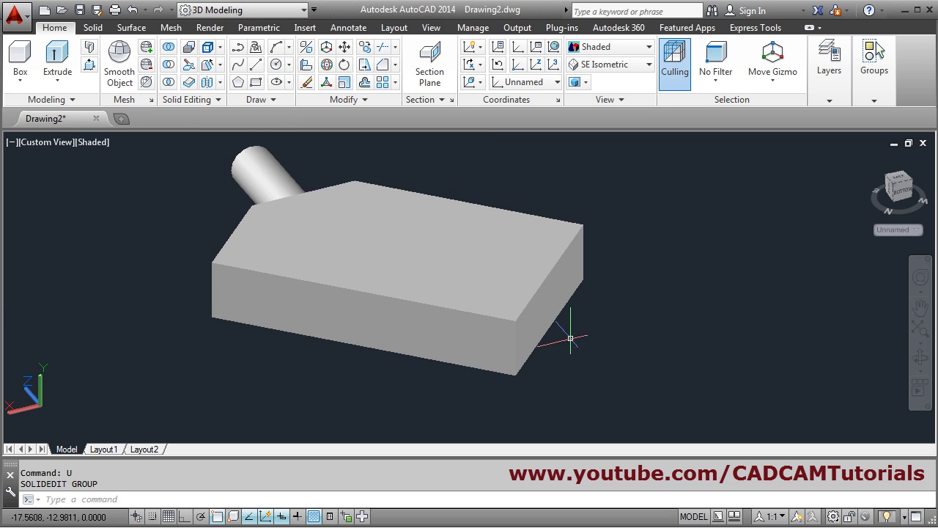
scroll(420, 279, "up", 3)
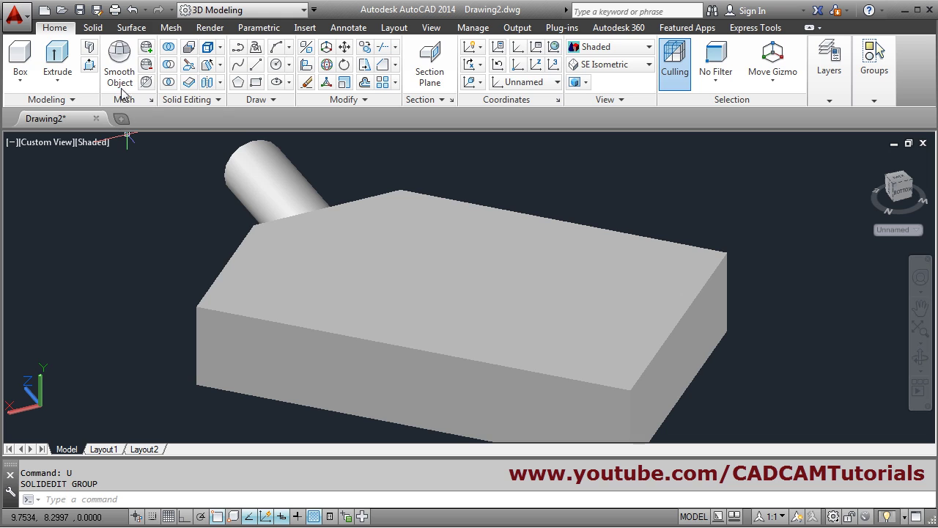
left_click(539, 85)
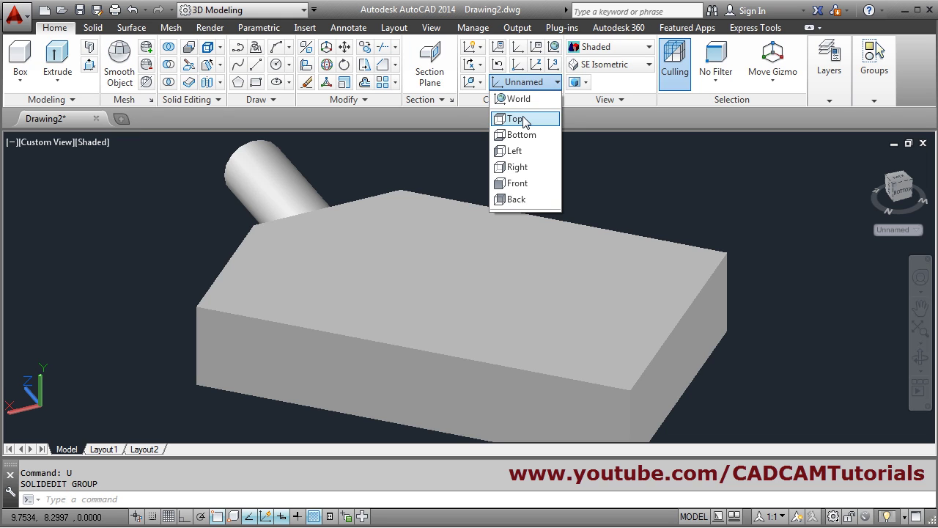
left_click(522, 119)
left_click(278, 67)
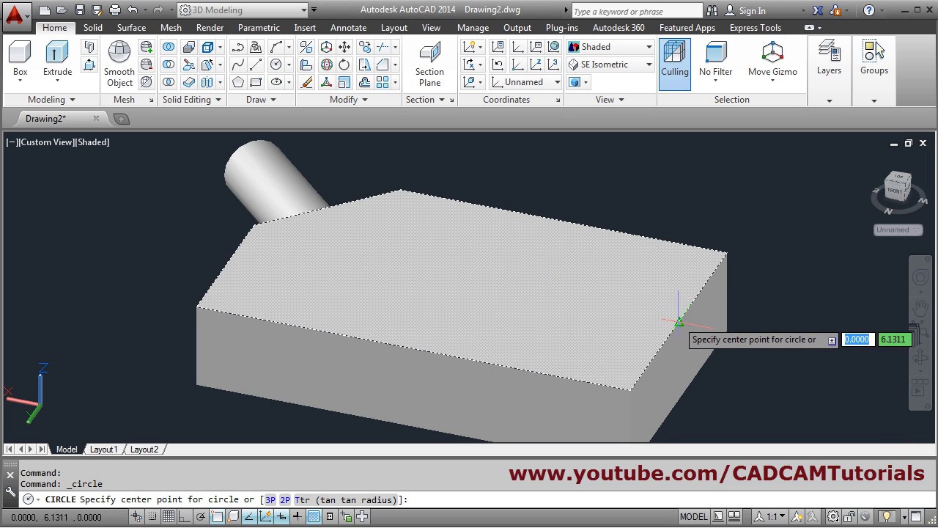
left_click(573, 301)
left_click(614, 300)
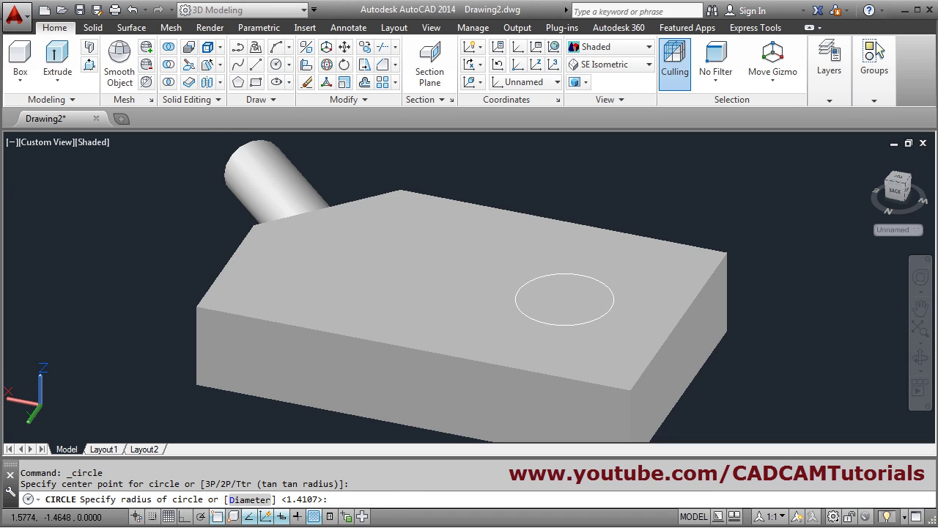
Step: Presspull the circular area down through the base solid to cut a through hole
left_click(89, 66)
left_click(587, 301)
scroll(583, 293, "down", 2)
scroll(571, 294, "down", 1)
left_click(568, 378)
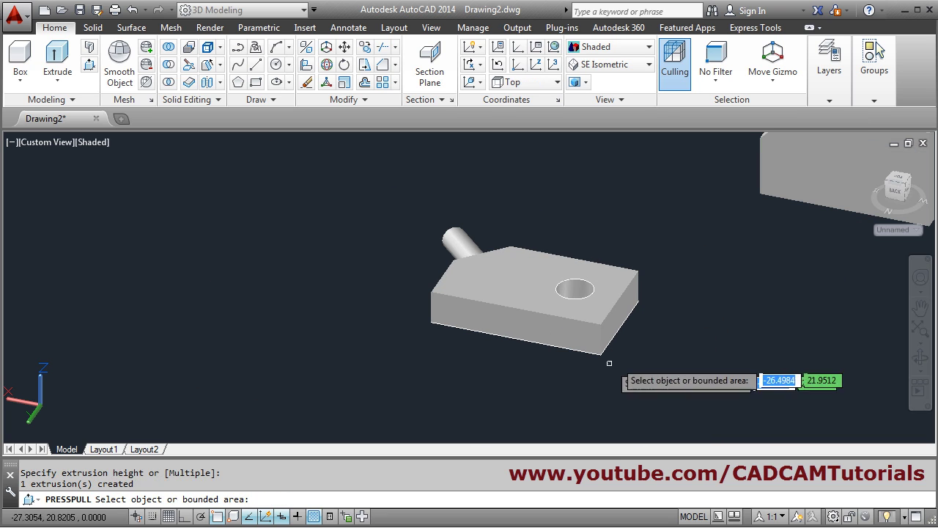
key("Return")
Step: Use Move Faces with Ortho on to shift the hole's cylindrical face 8 units along X toward the chamfered end
scroll(572, 308, "up", 2)
scroll(579, 314, "up", 3)
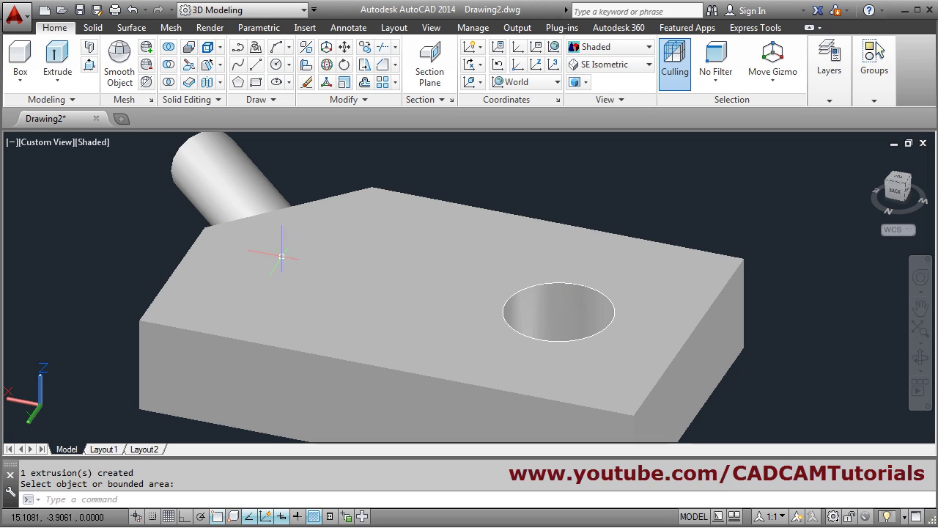
left_click(219, 65)
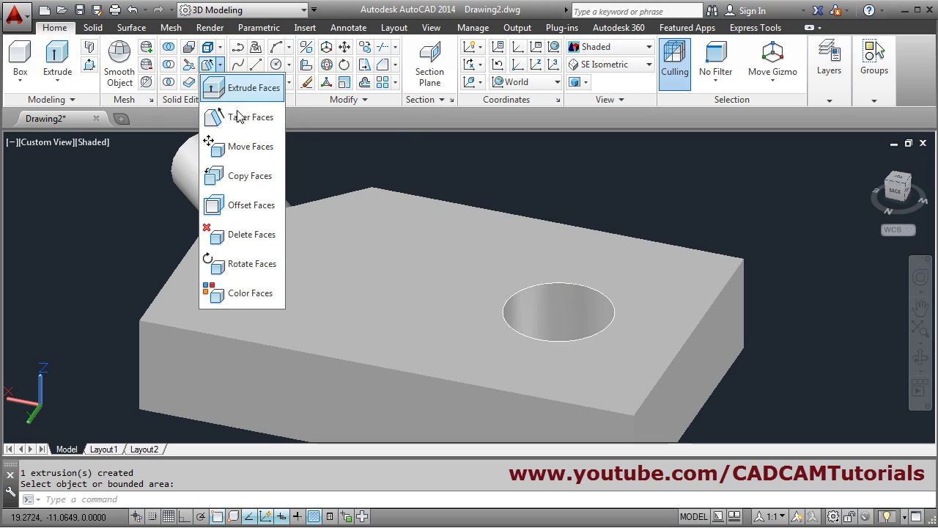
left_click(249, 148)
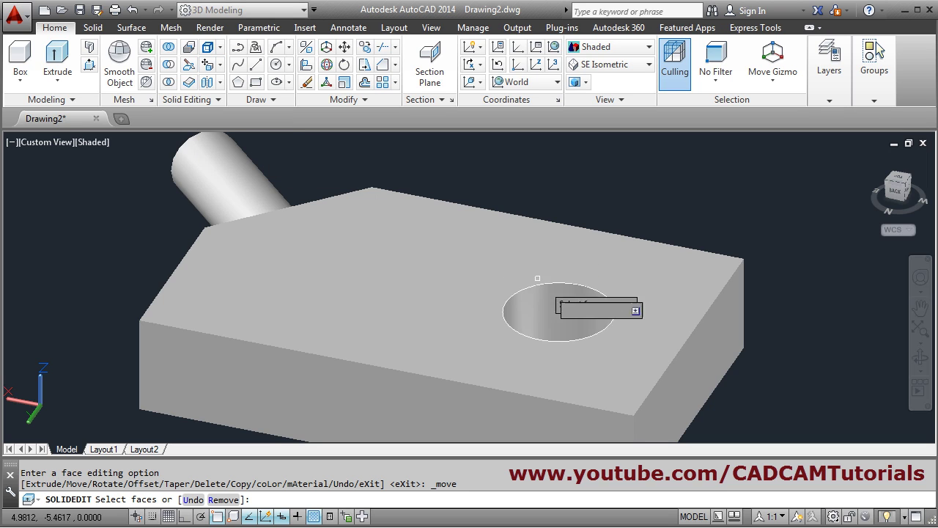
left_click(561, 315)
key("Return")
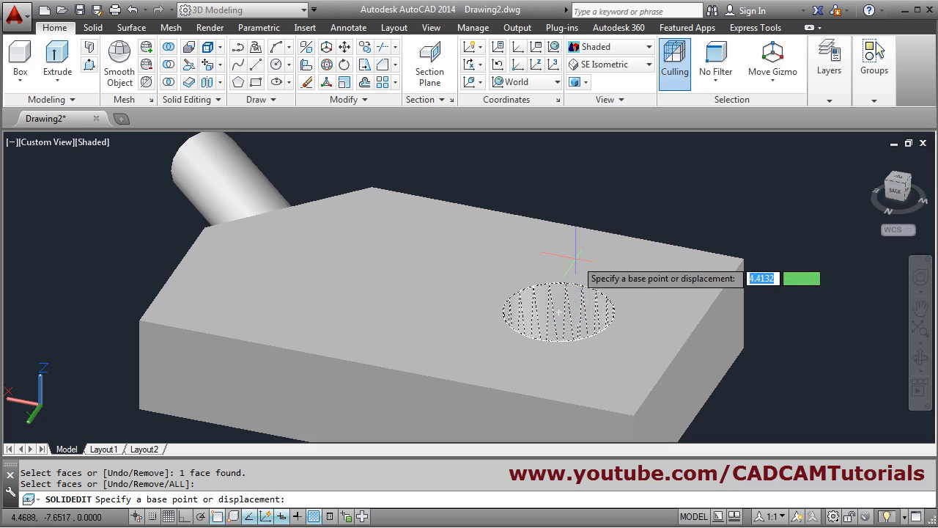
scroll(579, 264, "down", 2)
middle_click_drag(586, 287, 582, 224)
left_click(506, 391)
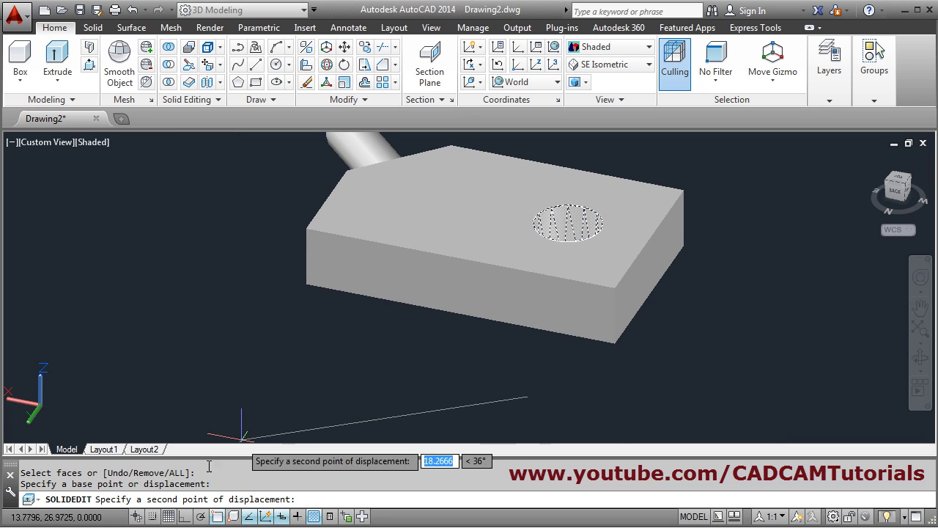
left_click(185, 516)
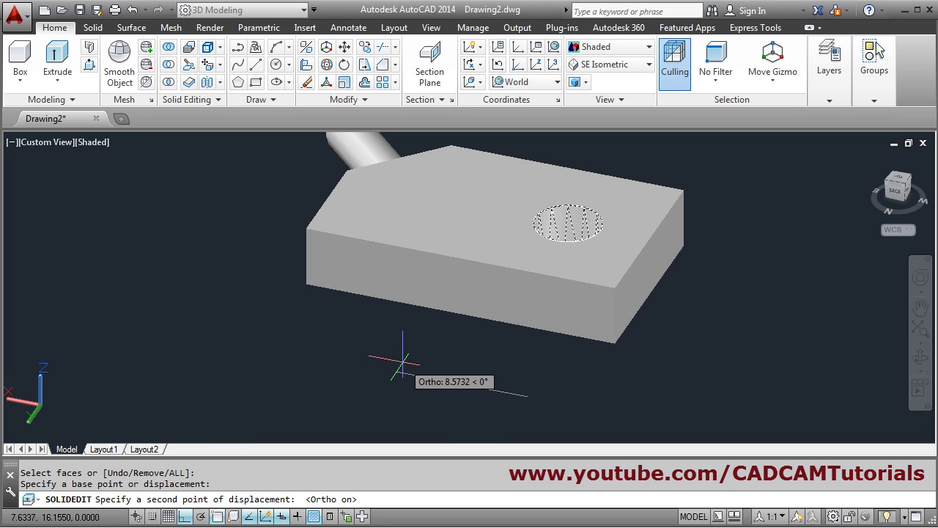
type("8")
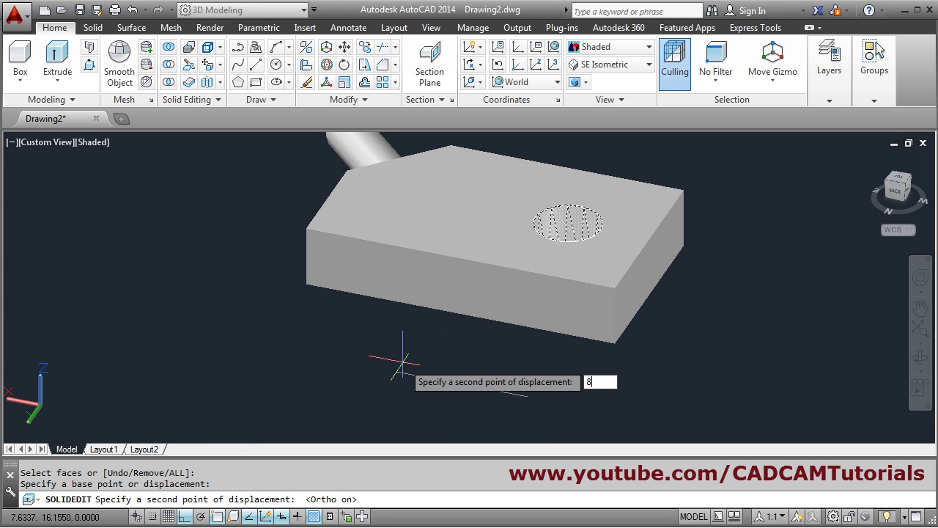
key("Return")
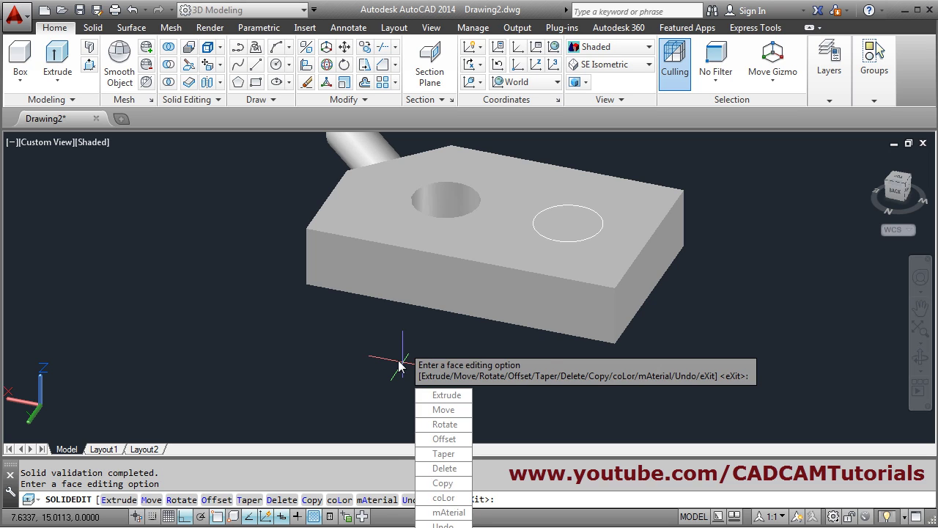
key("Escape")
Step: Color the base solid's long front side face and adjoining plain end face green with index color 70
scroll(458, 300, "up", 3)
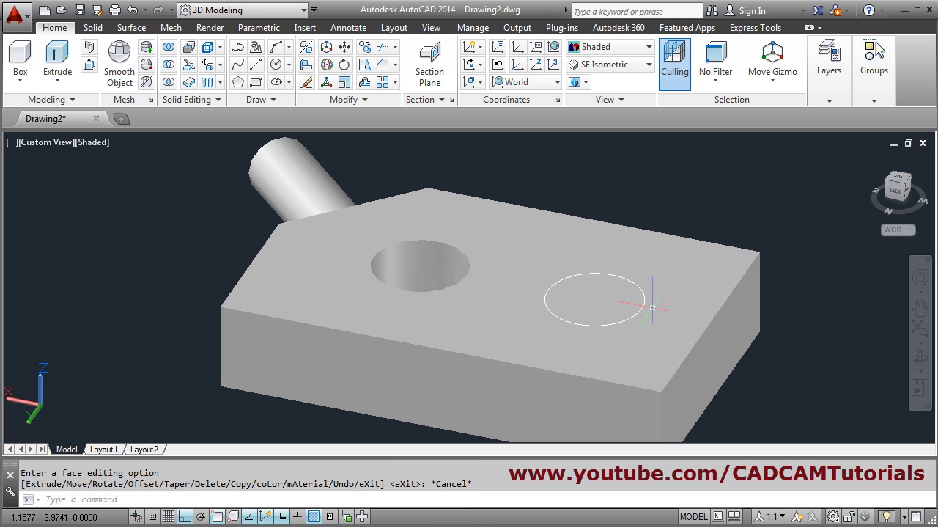
left_click(221, 66)
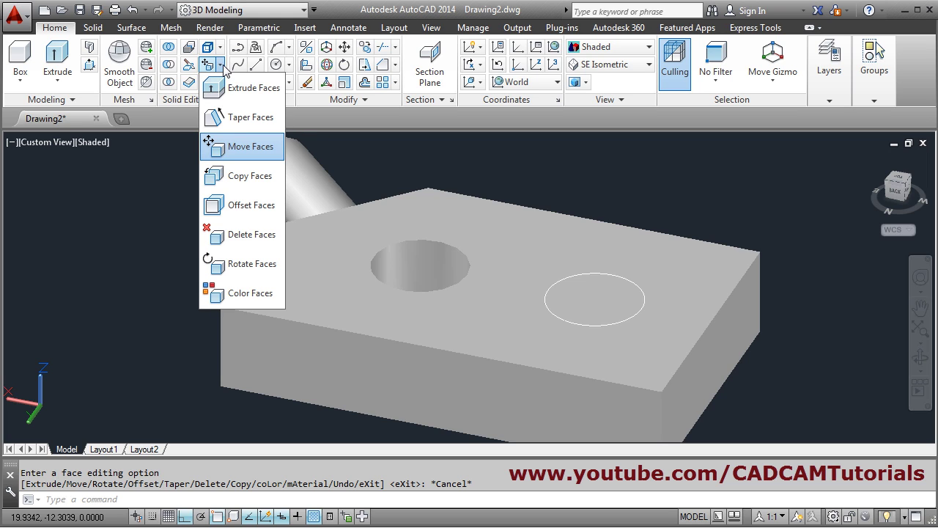
left_click(249, 293)
scroll(308, 220, "down", 4)
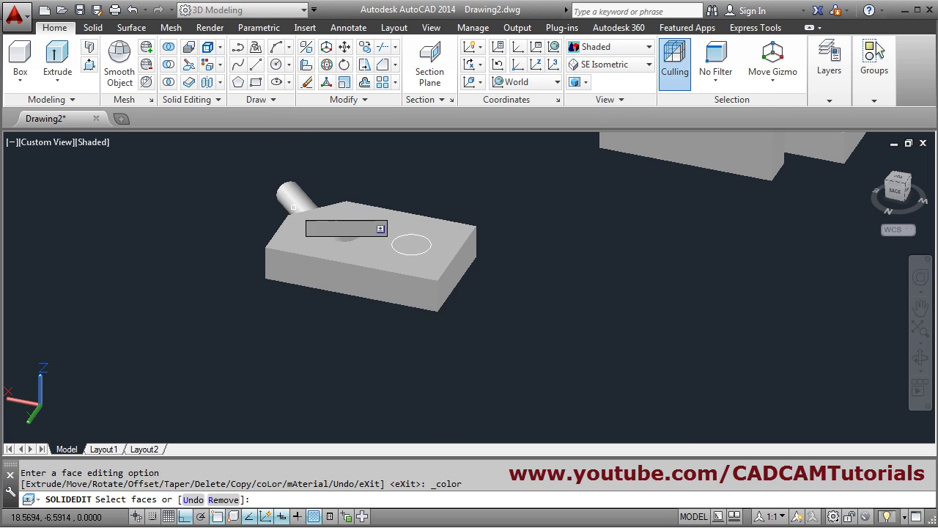
left_click(356, 279)
left_click(458, 282)
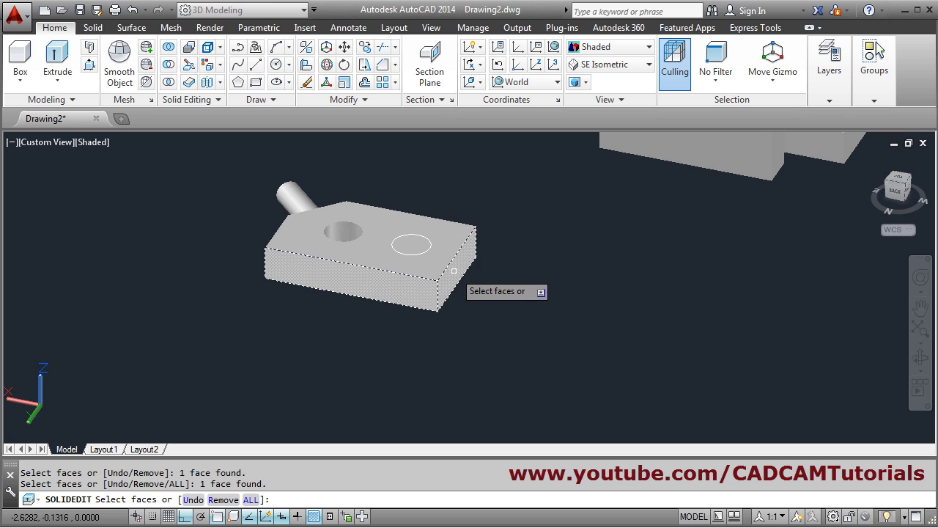
key("Return")
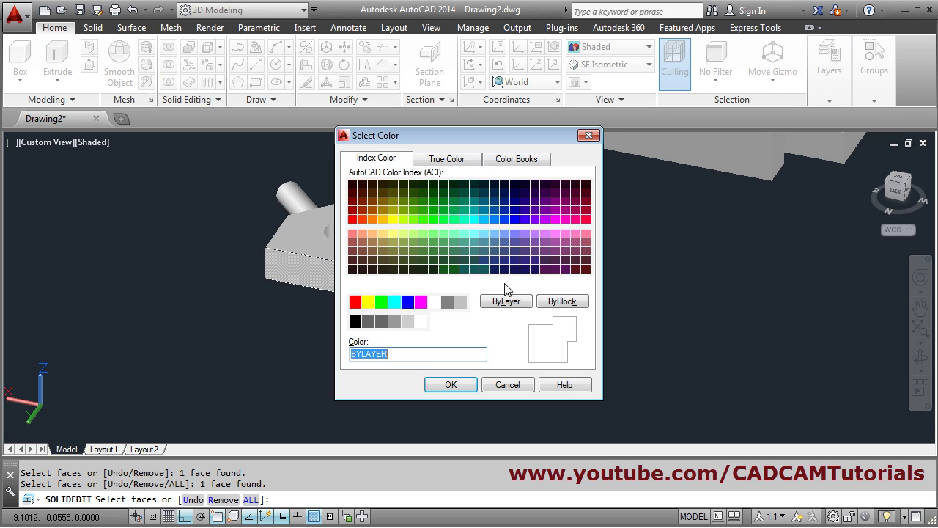
left_click(413, 219)
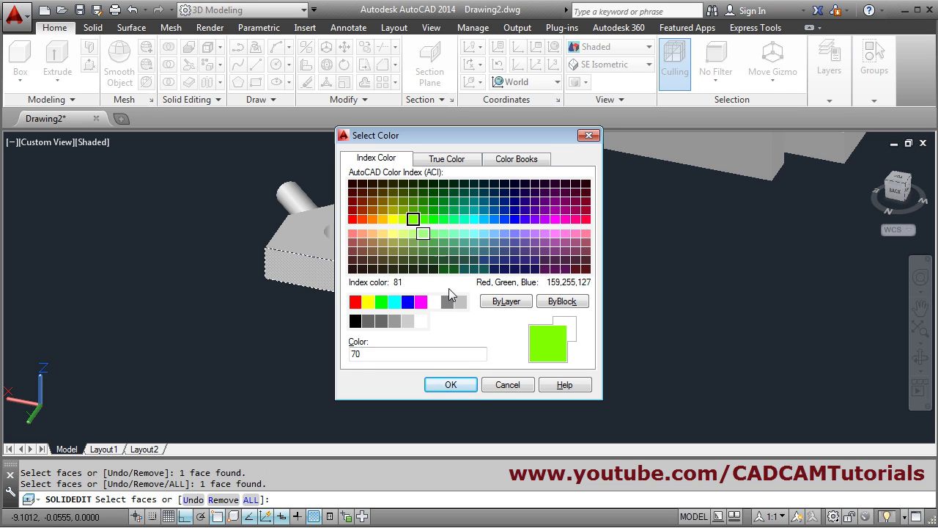
left_click(451, 385)
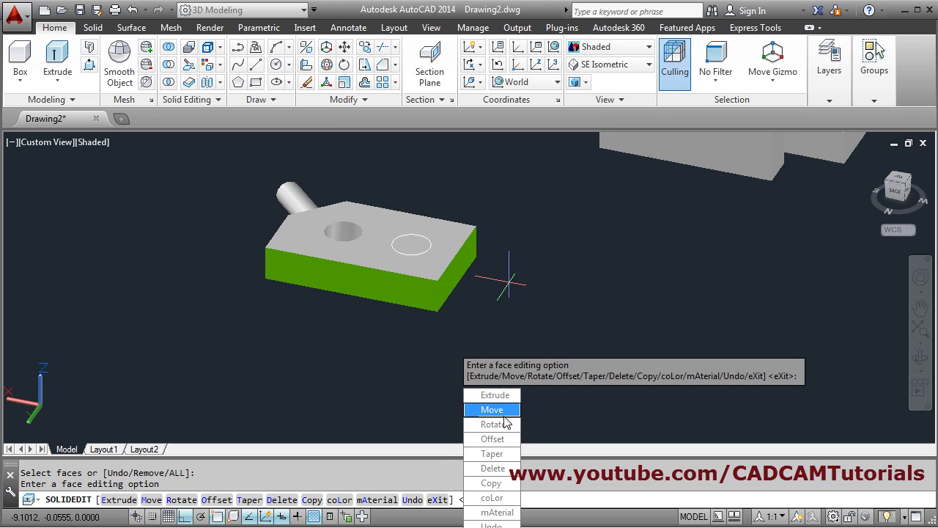
key("Escape")
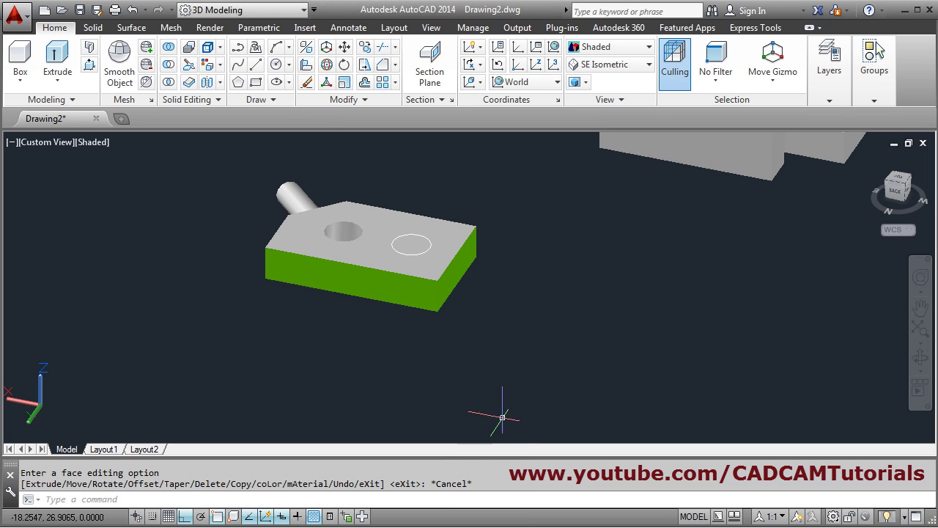
Step: Use Color Faces to color the base solid's top face and the angled cylinder's side face light magenta
left_click(209, 70)
left_click(368, 249)
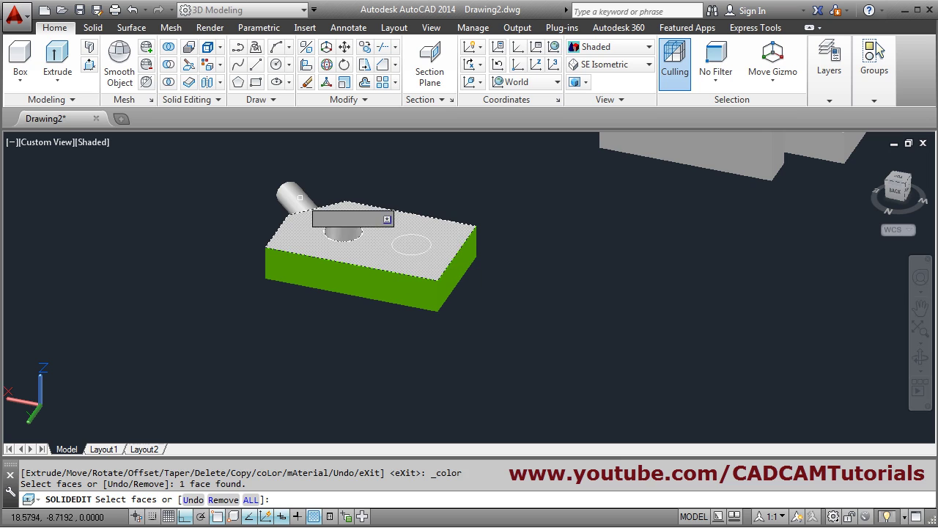
left_click(300, 196)
key("Return")
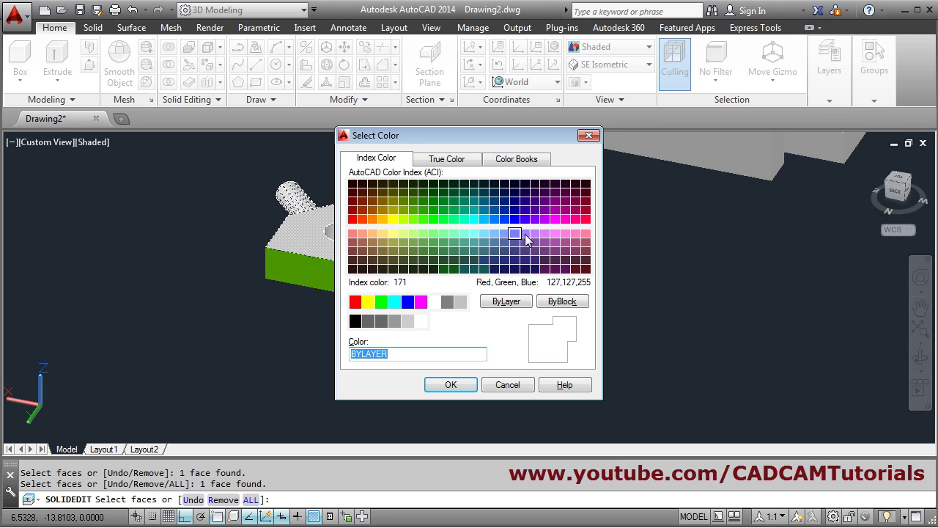
left_click(555, 234)
left_click(443, 385)
key("Escape")
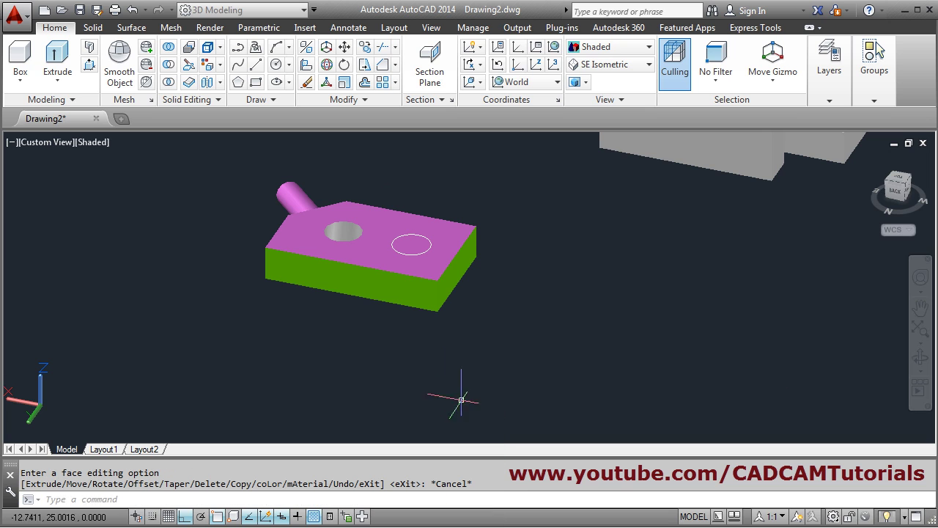
Step: Erase the leftover circle on the base solid's top face
middle_click_drag(299, 304, 387, 323, "shift")
middle_click_drag(427, 301, 279, 320, "shift")
scroll(323, 288, "up", 4)
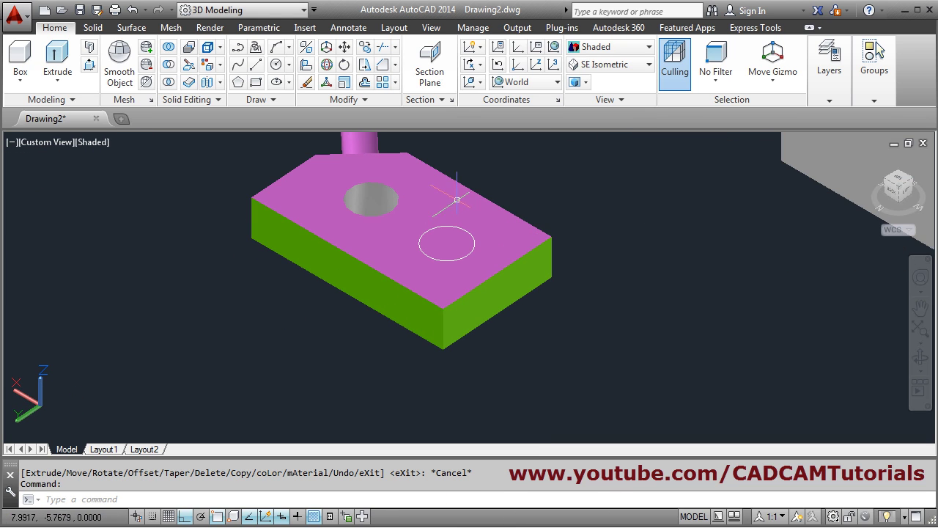
scroll(480, 297, "down", 3)
type("E")
key("Return")
key("Return")
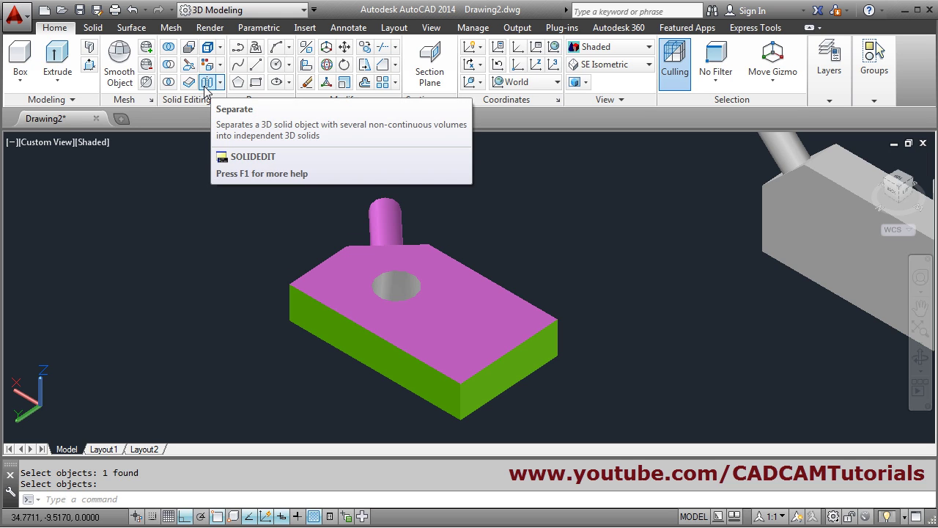
Step: Union the colored base solid with the gray upright block, and select the result to check that both act as one
scroll(415, 230, "down", 3)
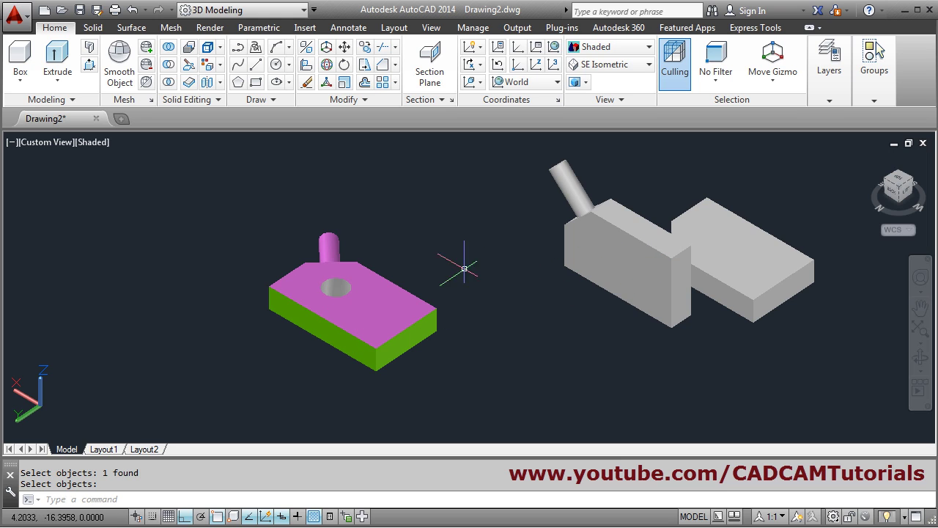
left_click(167, 49)
left_click(393, 326)
left_click(637, 265)
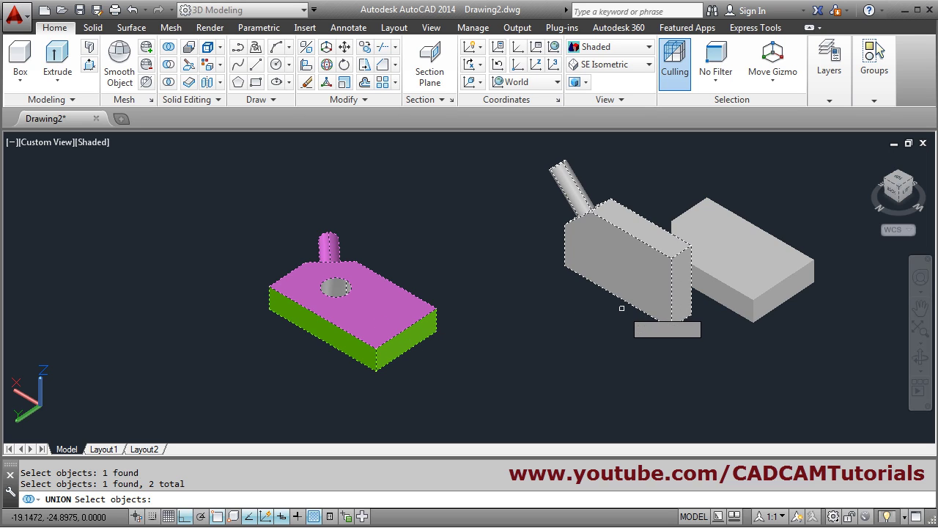
key("Return")
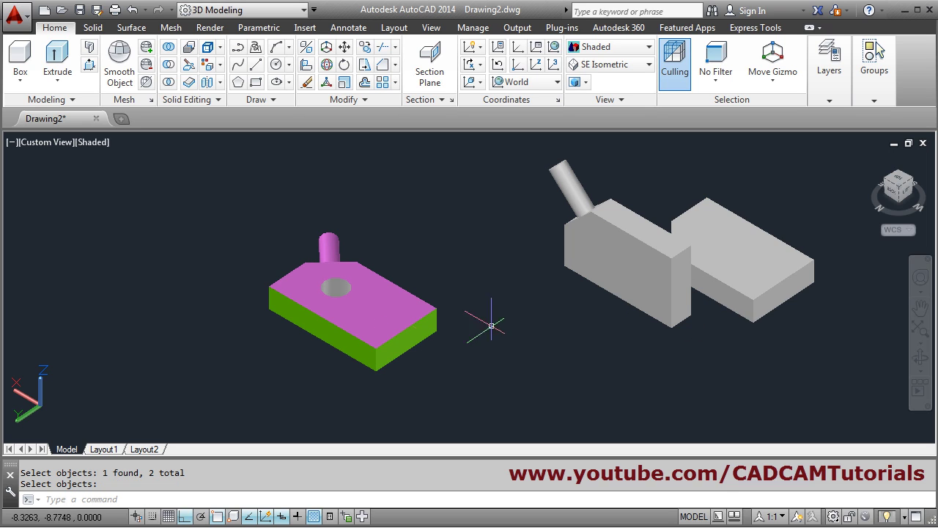
left_click(386, 323)
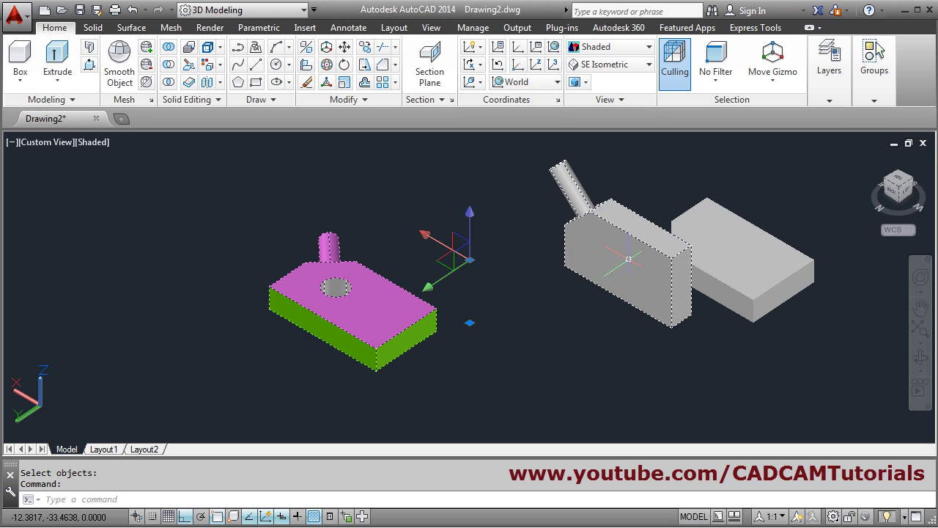
key("Escape")
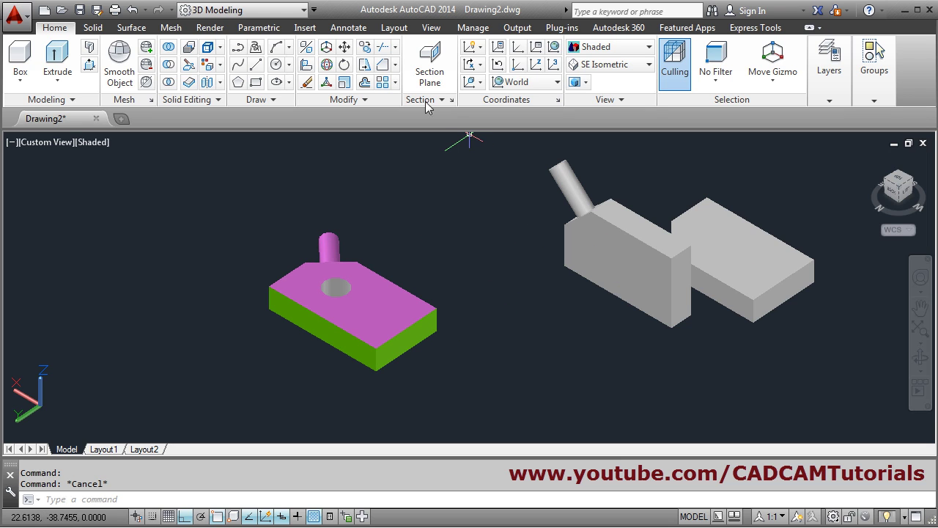
Step: Move the combined solid with Ortho on, away from the other gray block, using two freely picked points
left_click(345, 49)
left_click(623, 256)
key("Return")
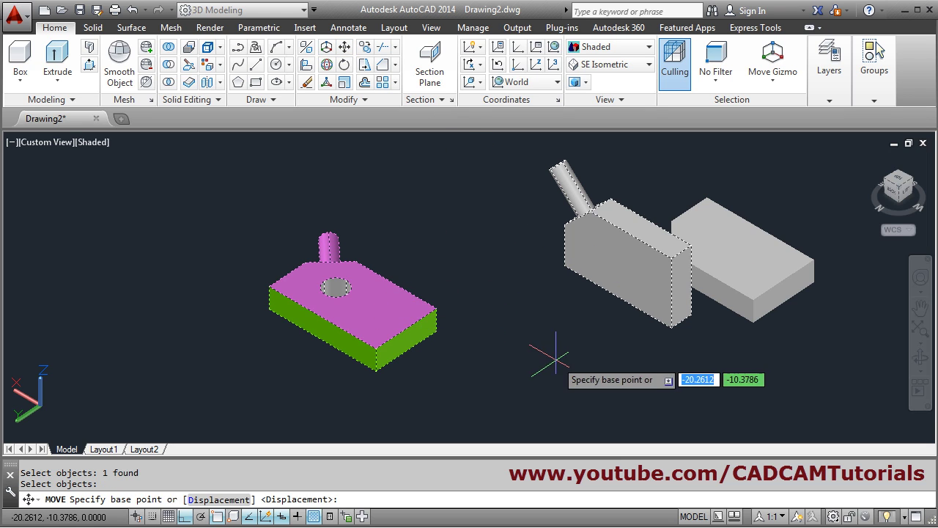
left_click(549, 352)
left_click(571, 226)
middle_click_drag(610, 291, 666, 270)
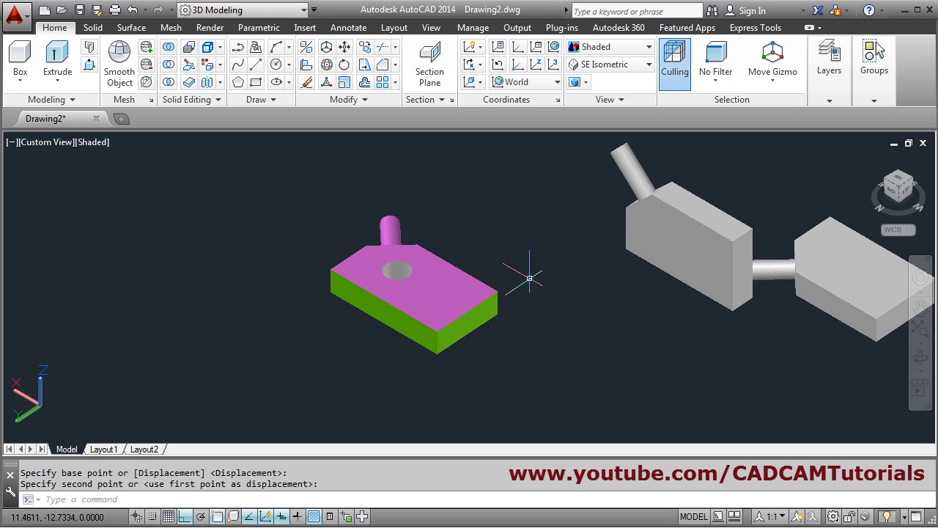
Step: Separate the combined solid into independent solids, and select the colored base and the gray upright block individually to check
left_click(207, 88)
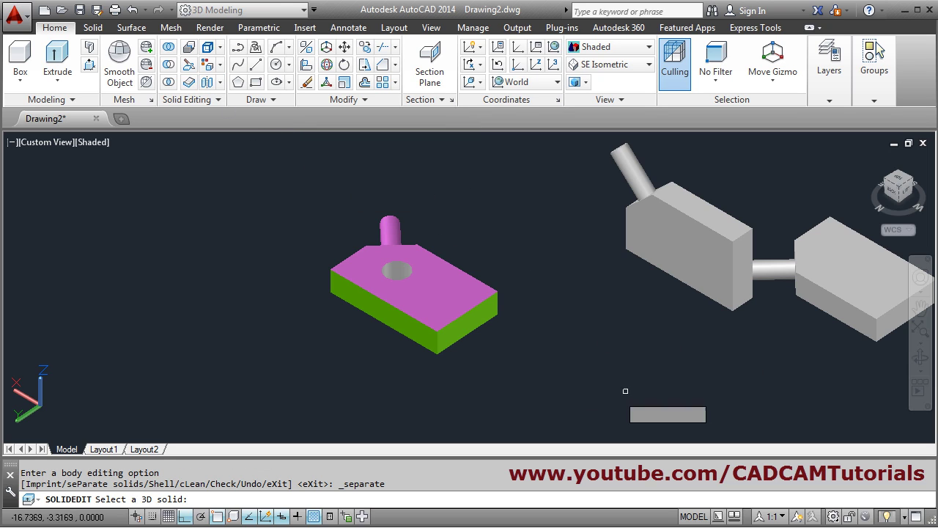
left_click(455, 305)
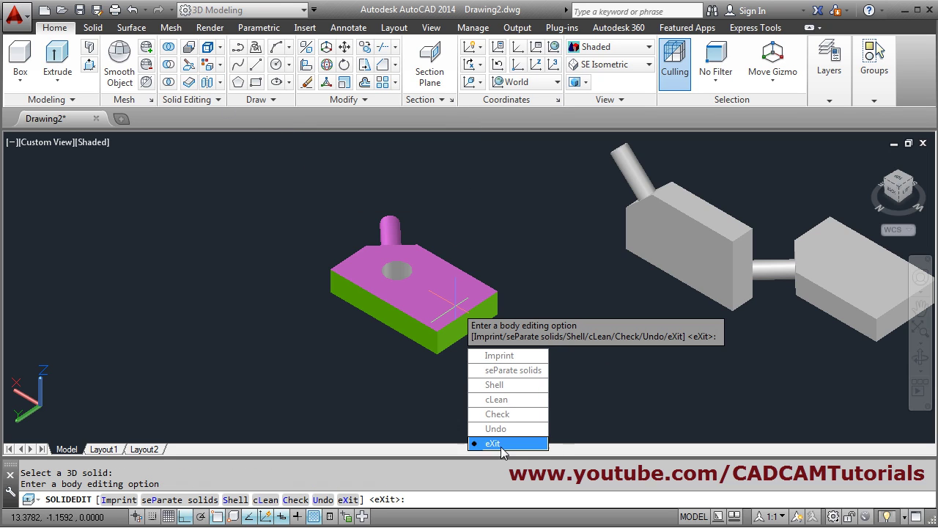
left_click(502, 449)
left_click(493, 403)
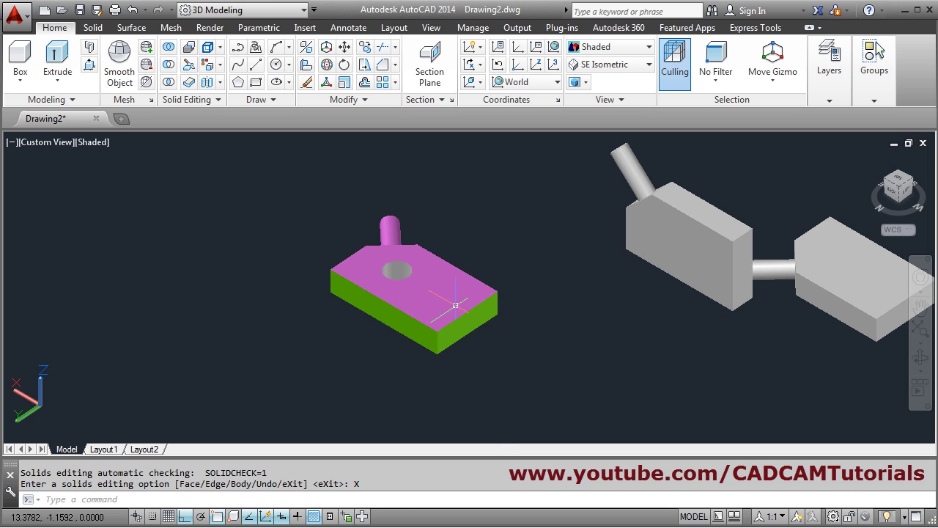
left_click(442, 281)
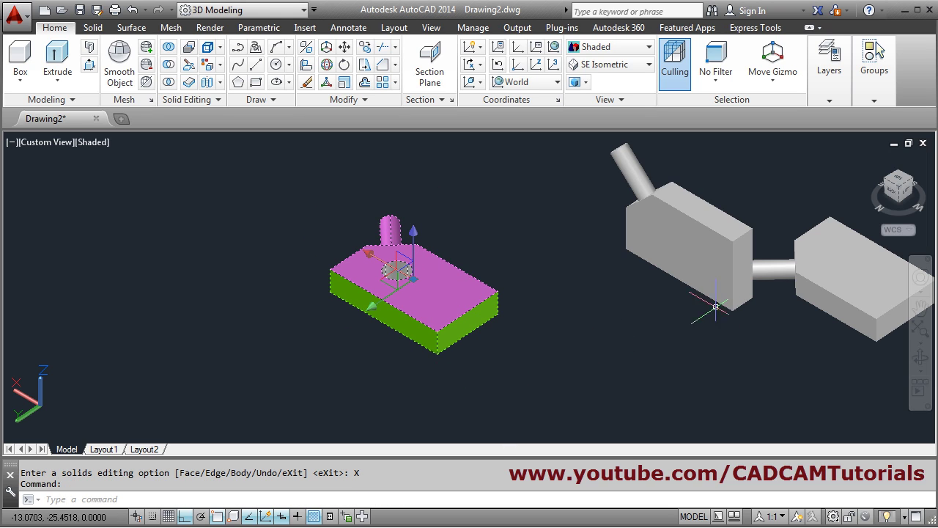
left_click(683, 221)
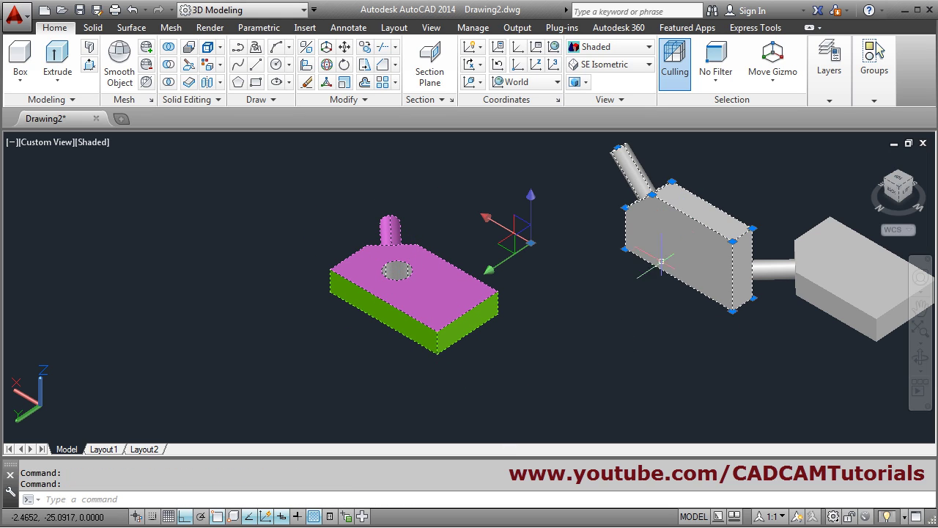
key("Escape")
key("Escape")
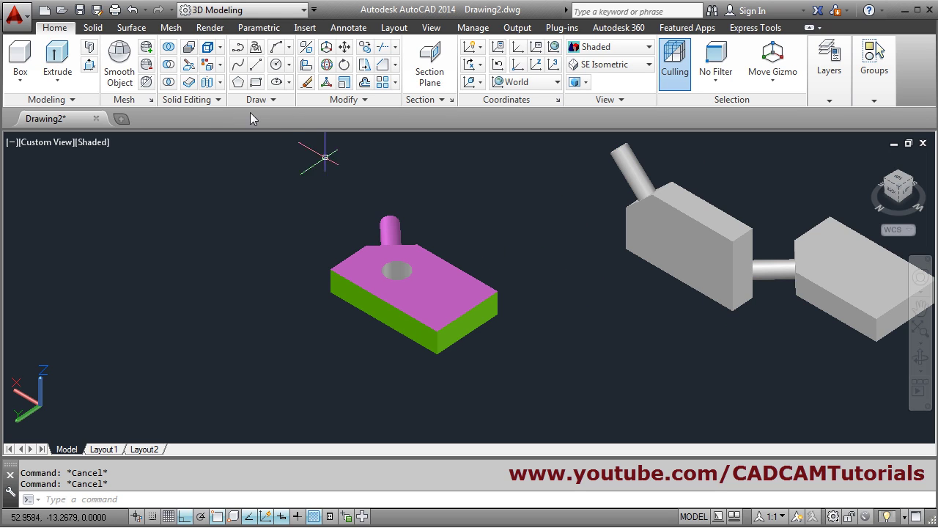
Step: Shell the colored base solid with its top face removed, using an offset distance of 0.5
left_click(220, 83)
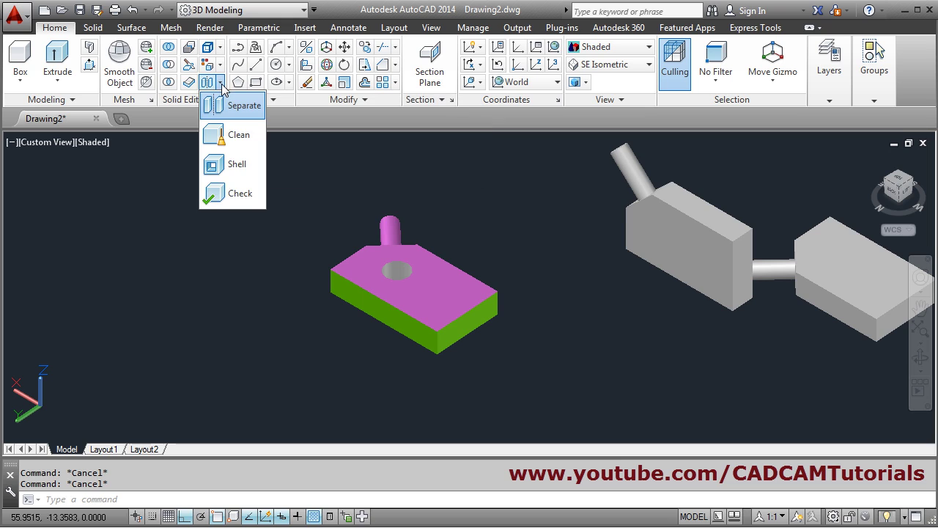
left_click(231, 165)
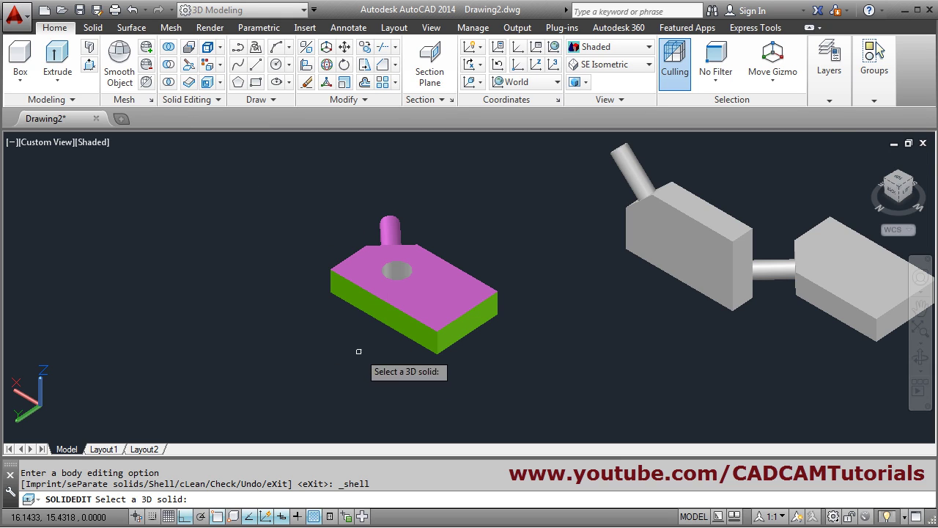
scroll(359, 351, "up", 1)
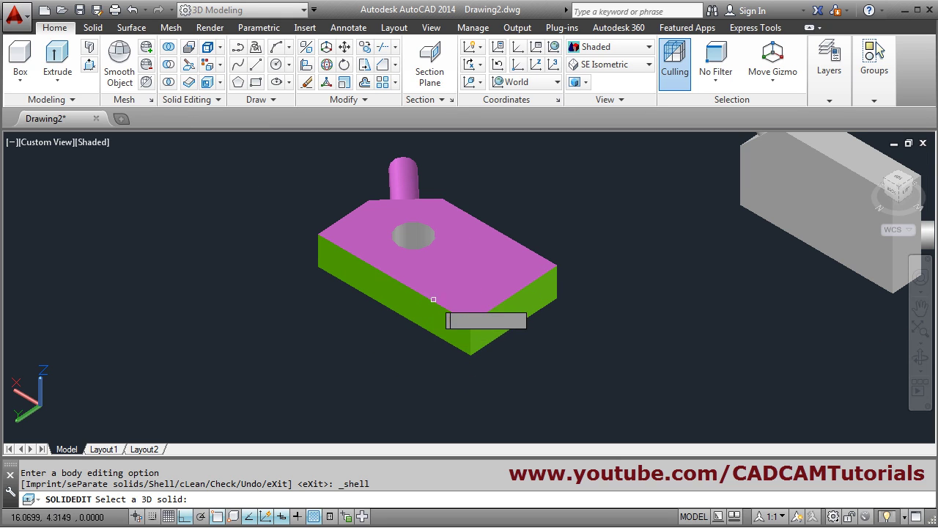
left_click(456, 297)
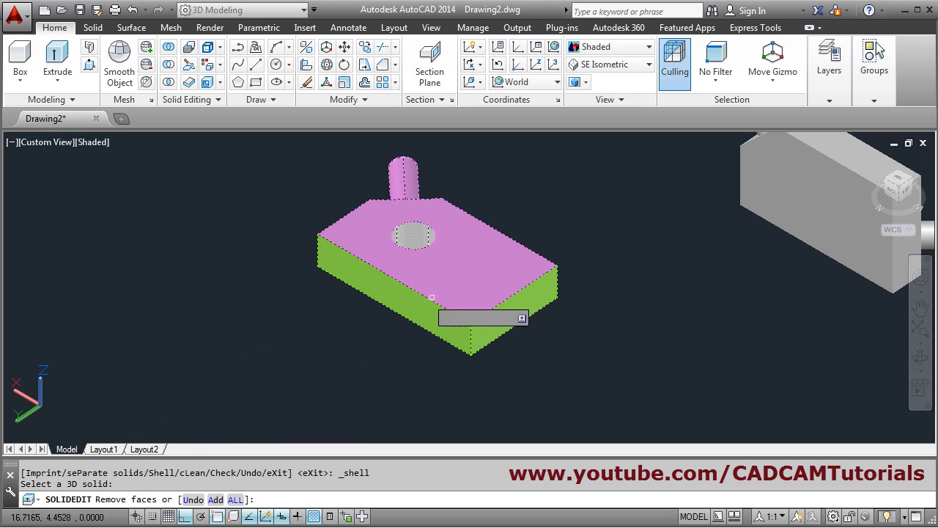
left_click(466, 269)
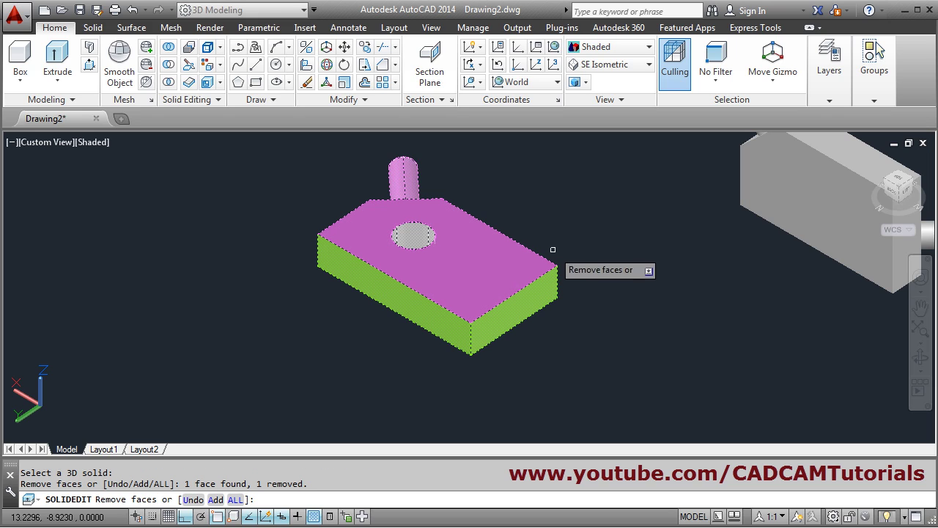
key("Return")
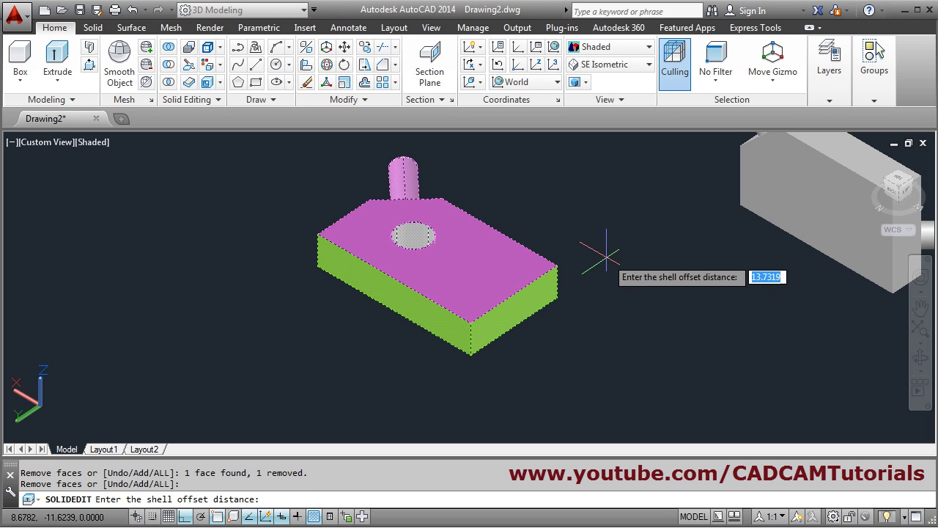
left_click(618, 259)
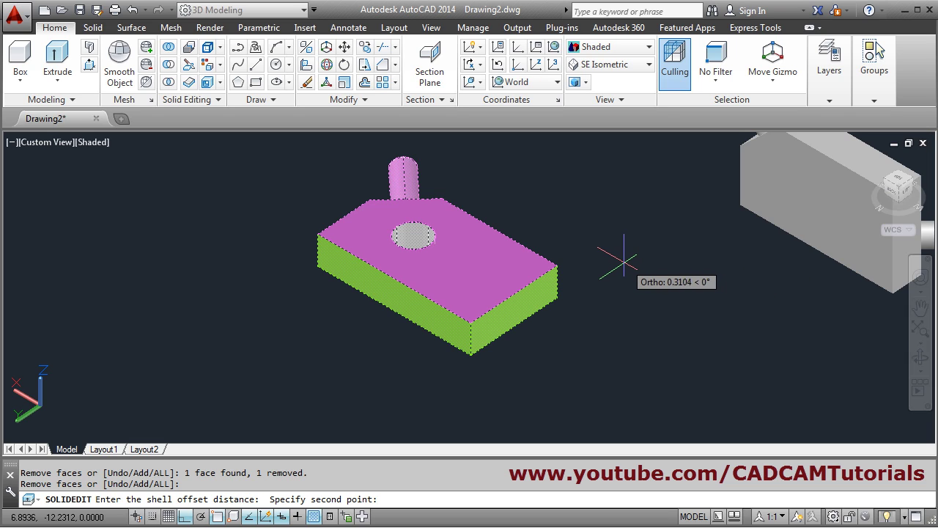
scroll(623, 259, "up", 2)
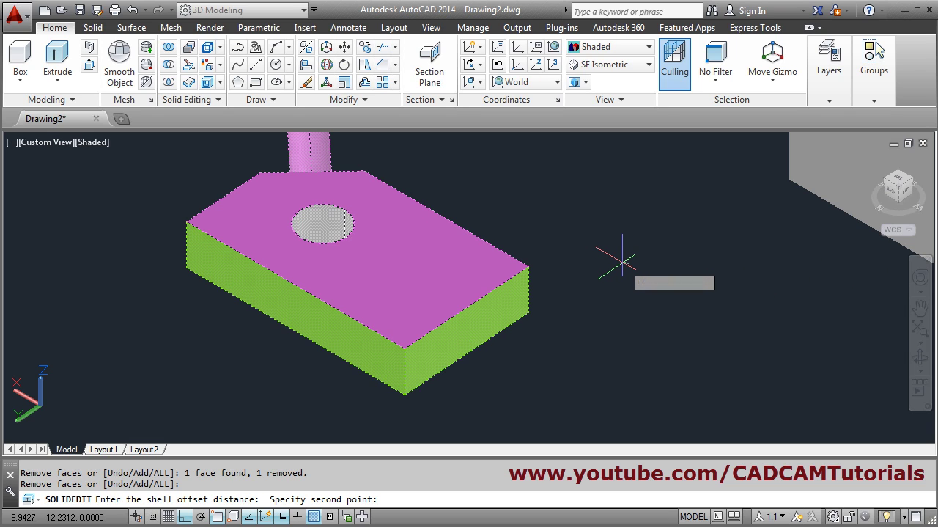
type("0.")
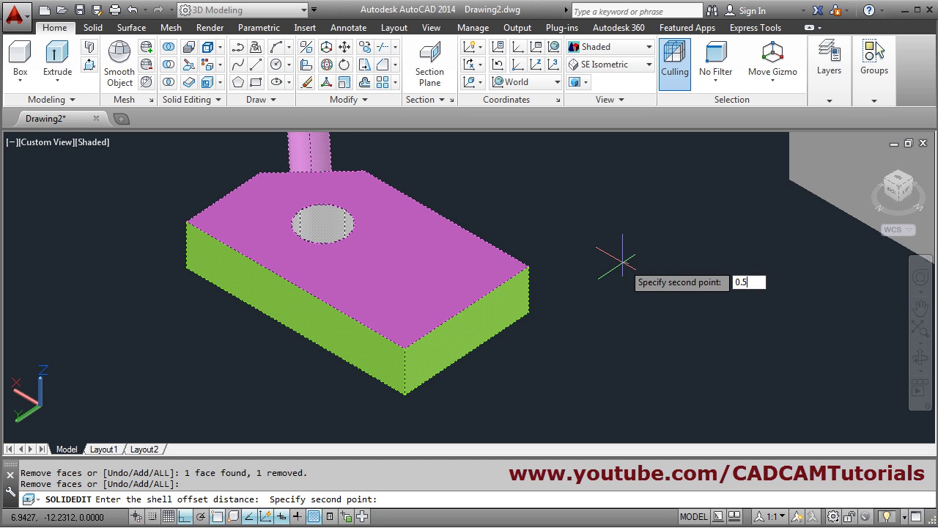
type("5")
key("Return")
key("Escape")
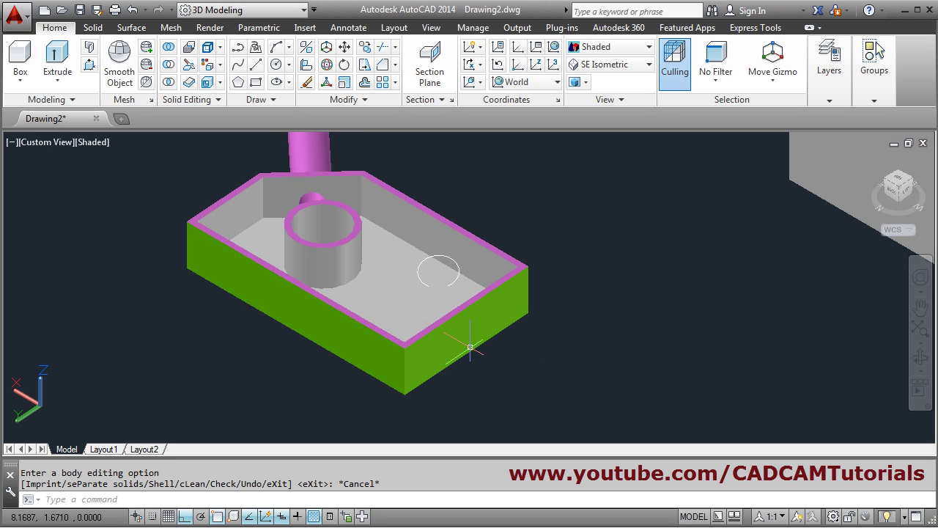
Step: Erase the stray circle inside the shelled base solid
middle_click_drag(382, 286, 379, 254, "shift")
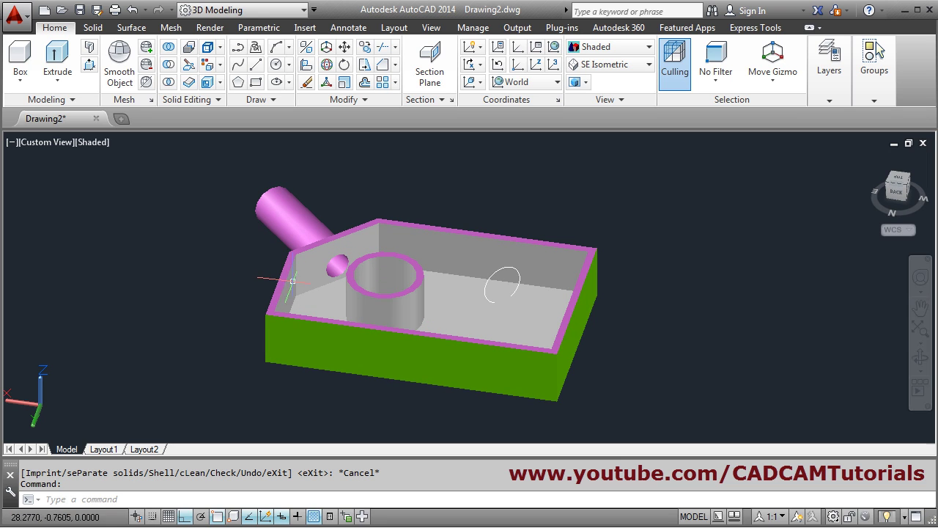
mouse_move(393, 326)
middle_mouse_down("shift")
mouse_move(415, 329)
mouse_move(398, 323)
mouse_move(411, 320)
middle_mouse_up("shift")
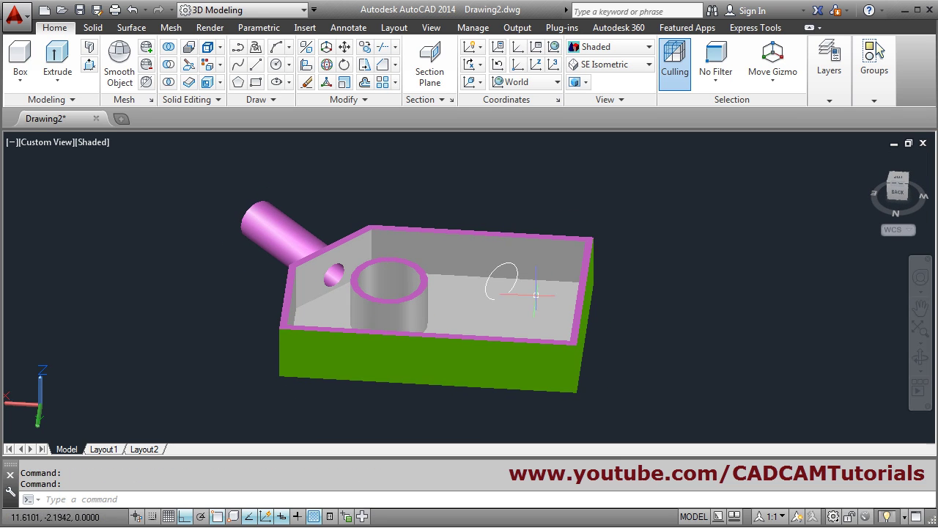
type("e")
key("Return")
left_click(509, 287)
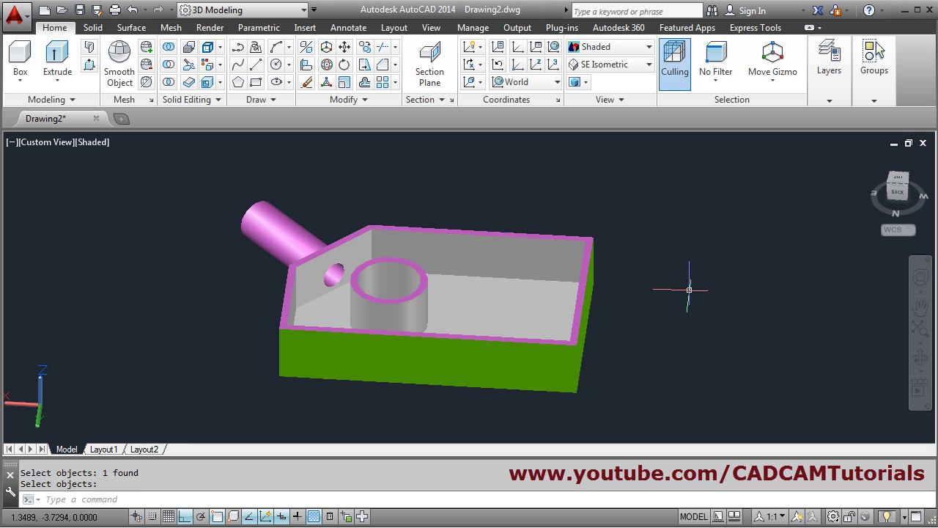
Step: Undo the circle erasure and the 0.5 shell on the base solid
type("u")
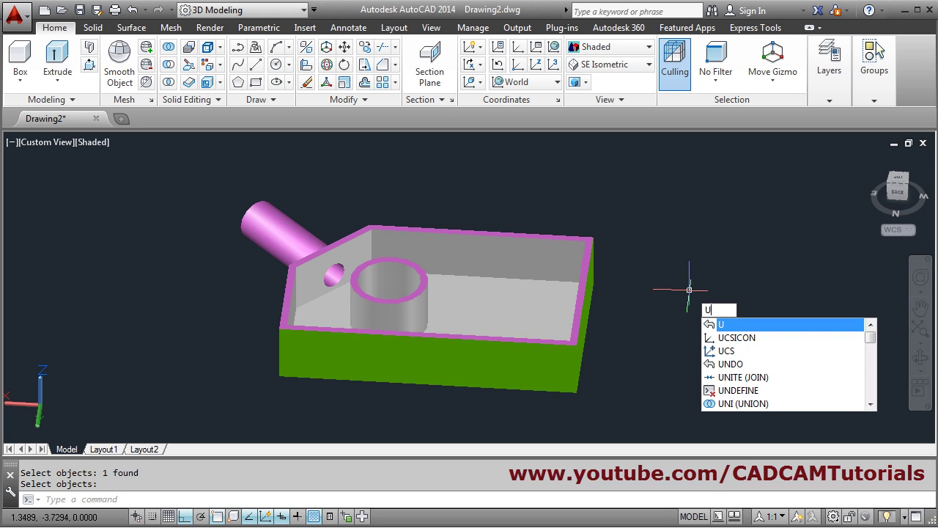
key("Return")
key("Return")
key("Return")
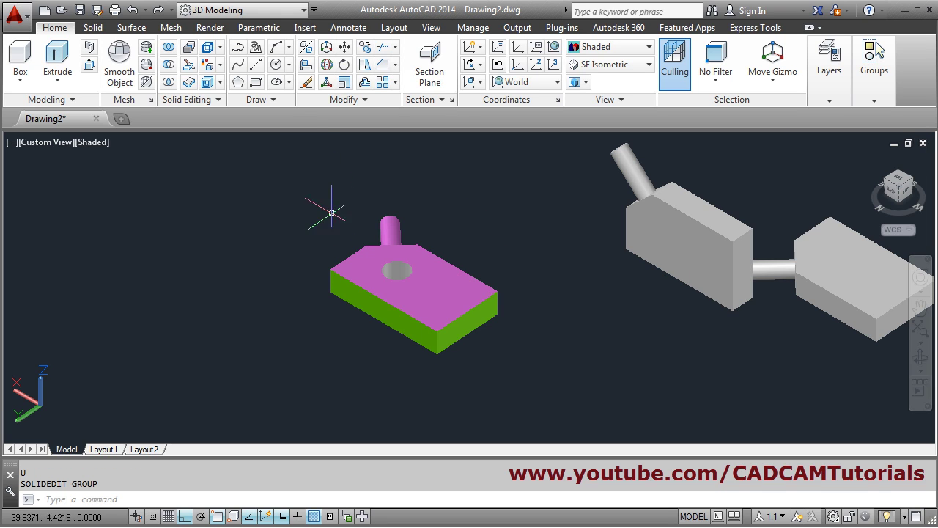
Step: Shell the colored base solid with its plain end, long front side and top faces removed, using an offset distance of 0.2
left_click(207, 81)
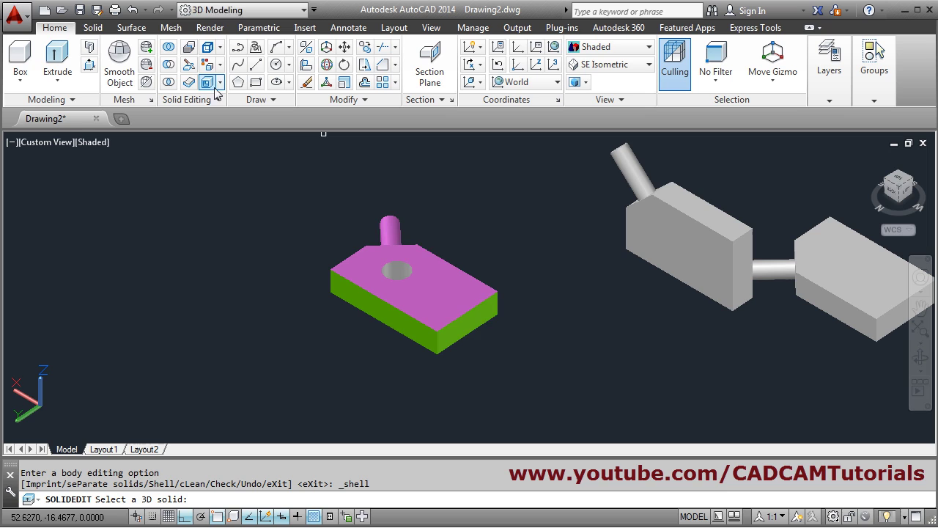
left_click(427, 305)
scroll(474, 340, "up", 3)
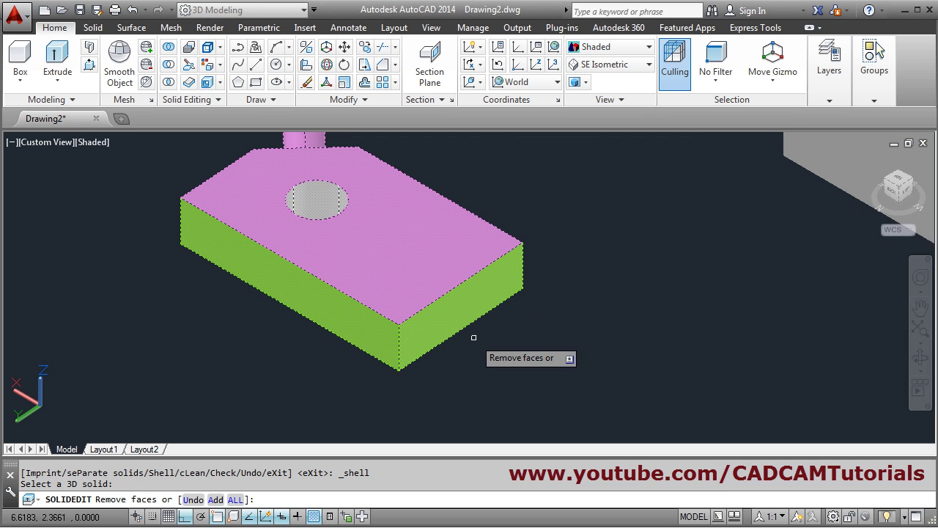
left_click(441, 317)
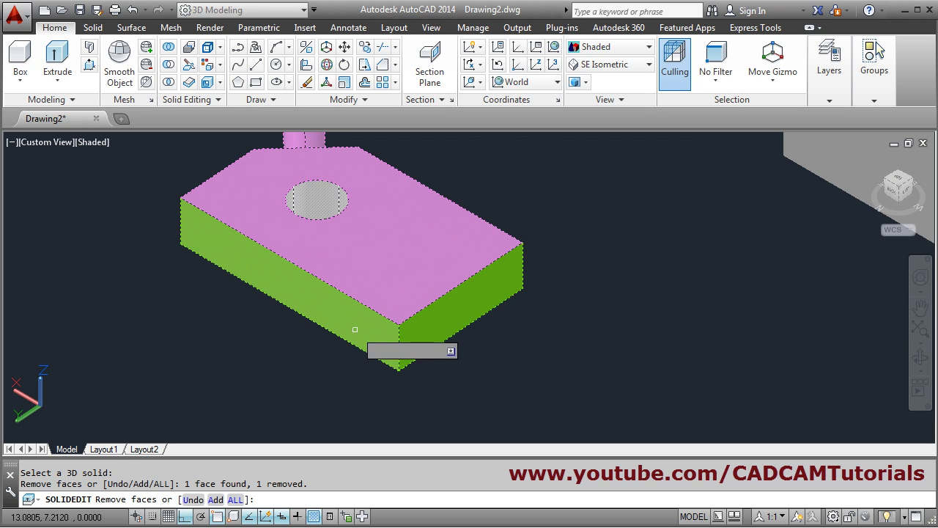
left_click(352, 325)
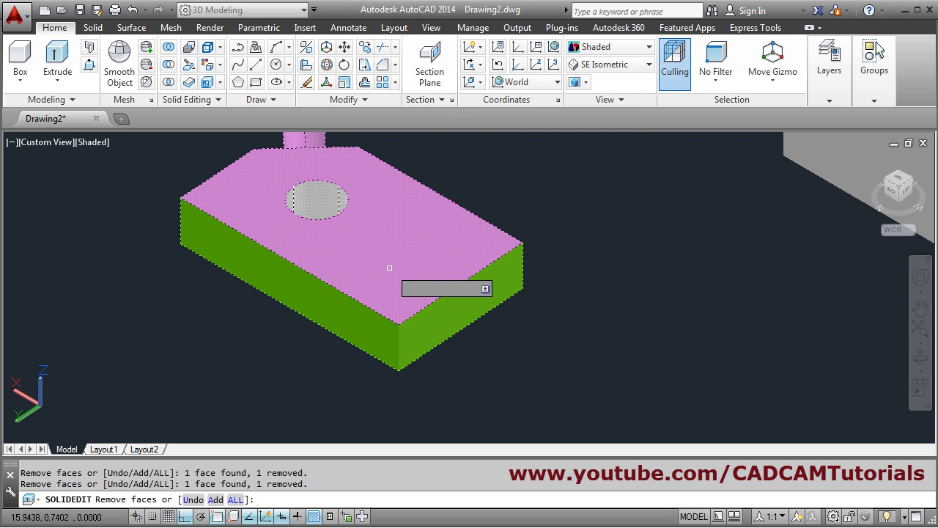
left_click(387, 267)
key("Return")
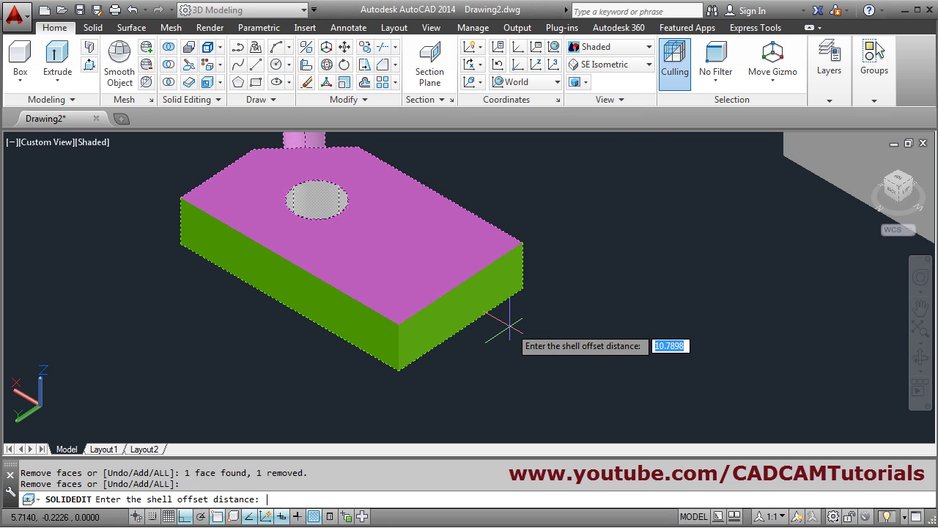
type("0.1")
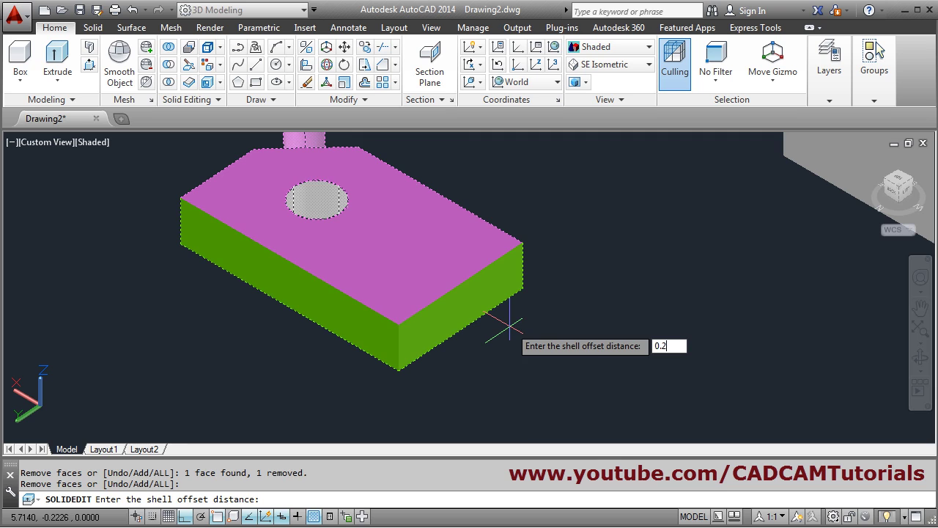
key("Return")
key("Return")
key("Down")
key("Down")
key("Down")
key("Return")
Step: Erase the circle remaining inside the opened shell of the base solid
type("e")
key("Return")
left_click(430, 254)
scroll(434, 293, "down", 2)
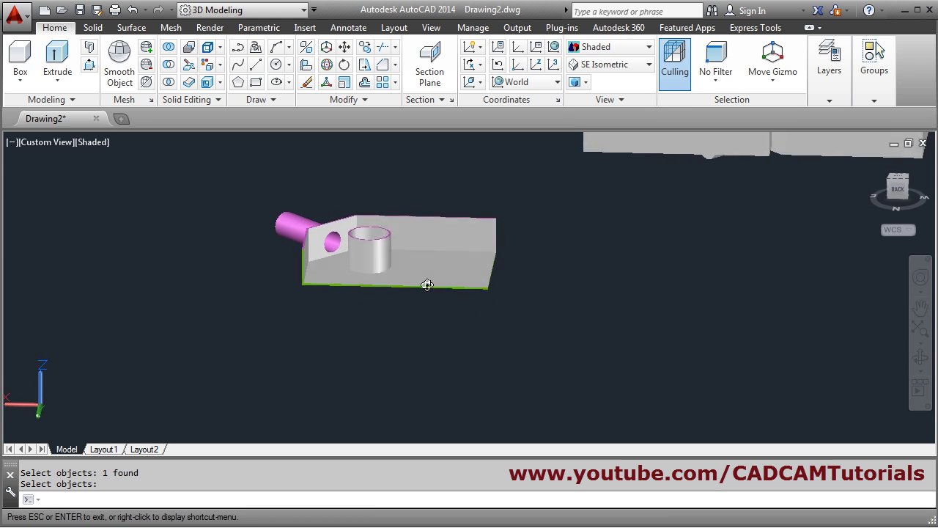